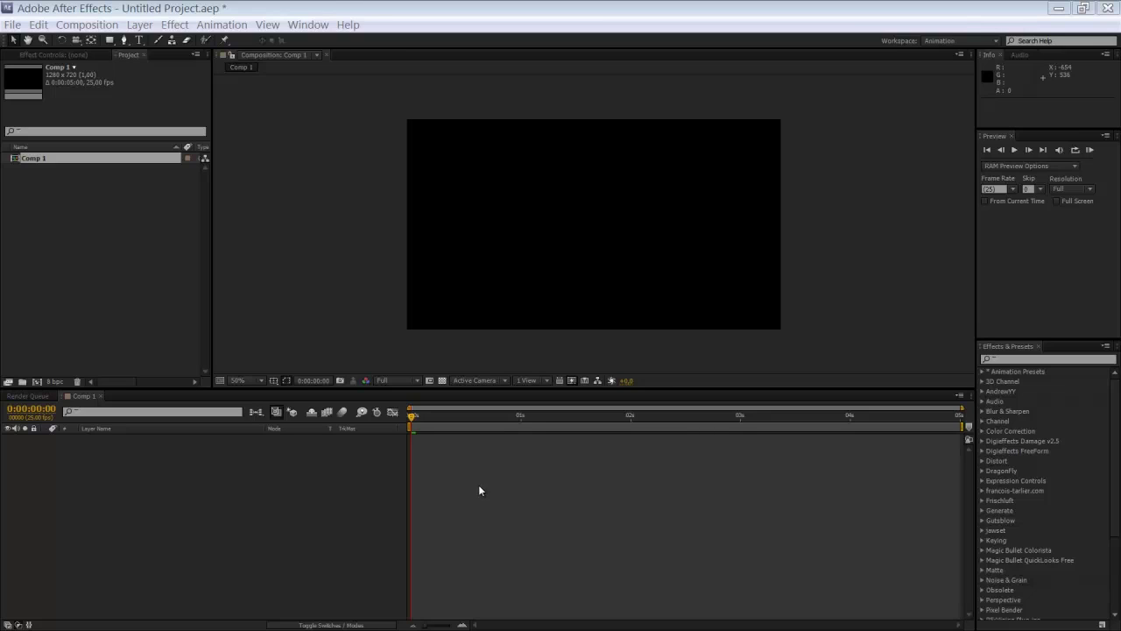
Step: Add a black 1280x720 solid layer named Stroke1 to Comp 1
right_click(479, 490)
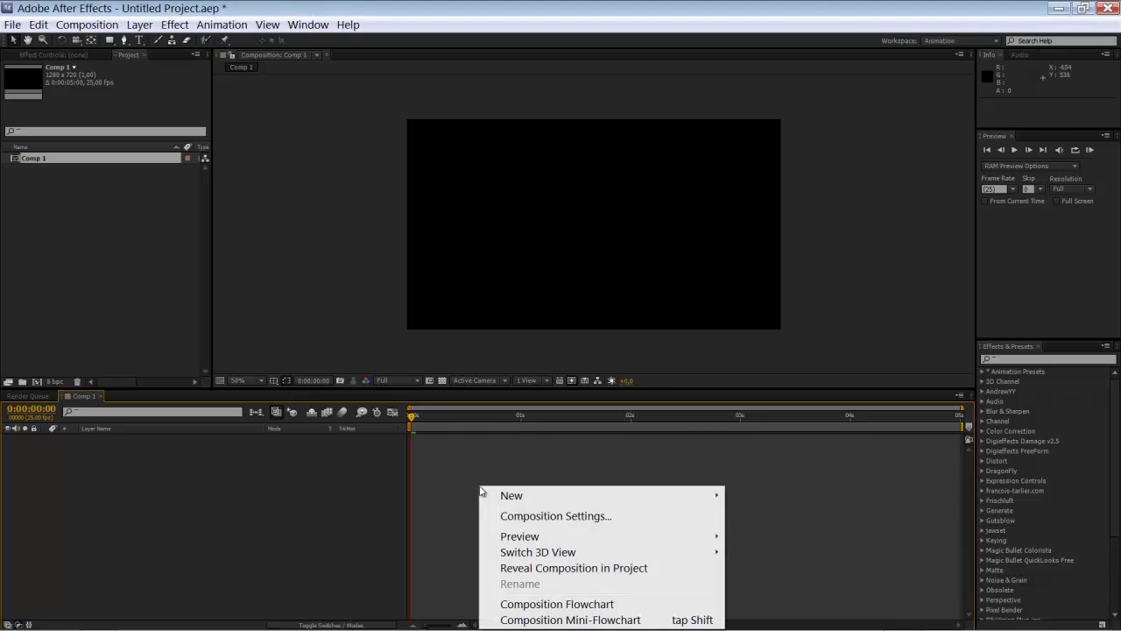
mouse_move(674, 497)
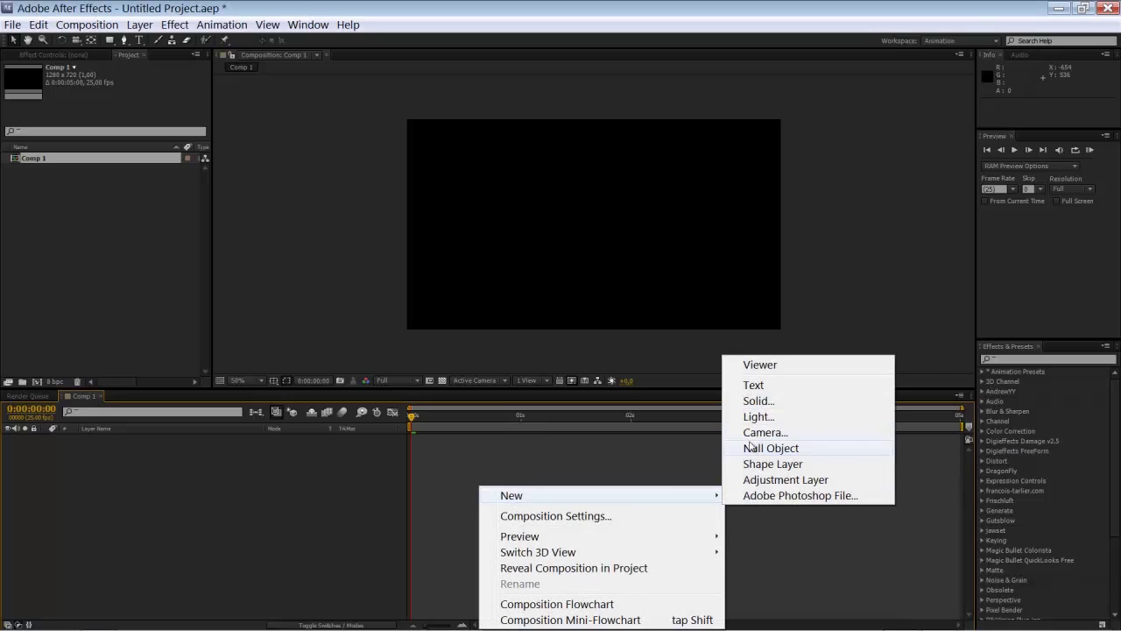
left_click(755, 400)
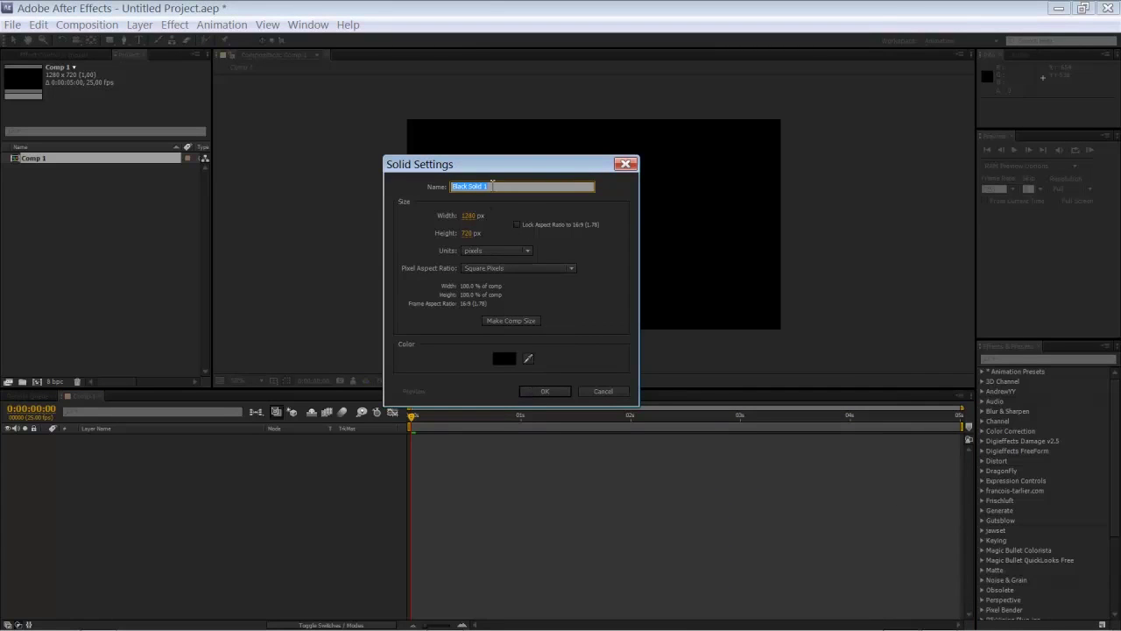
type("Stroke1")
key("Return")
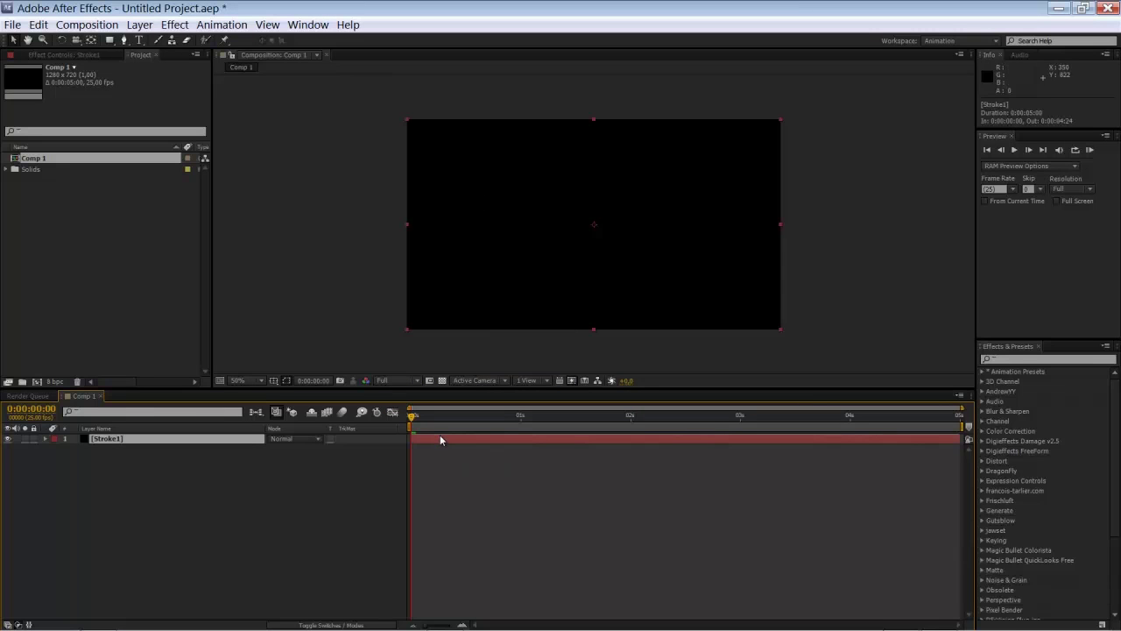
left_click(124, 41)
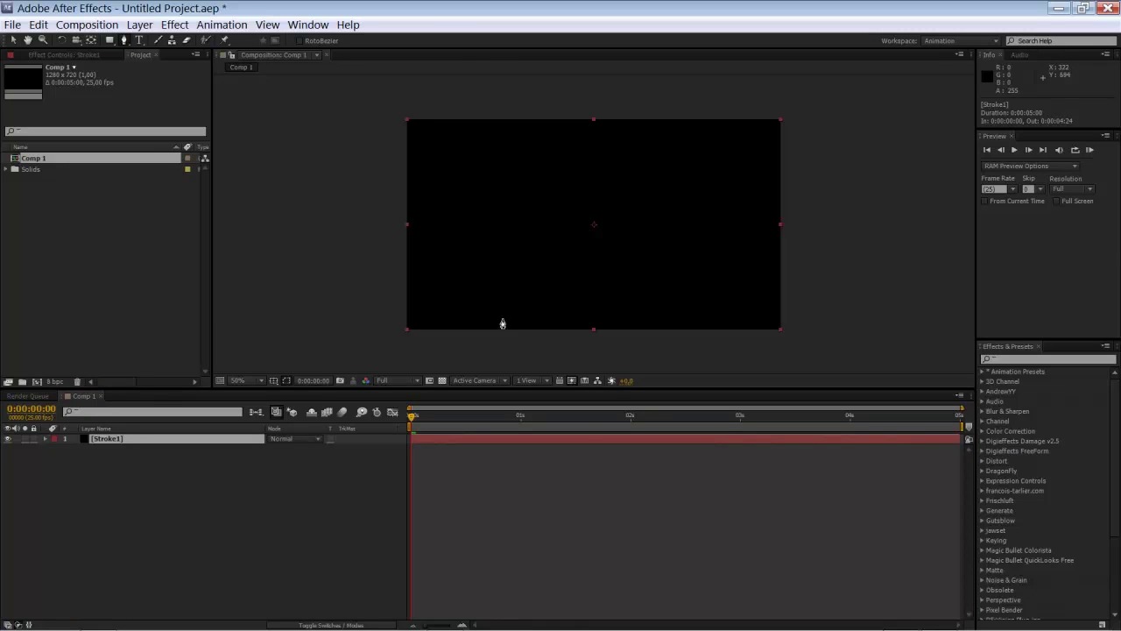
Step: Draw a closed four-point curved mask path shaped like a figure-eight on Stroke1
left_click_drag(456, 221, 457, 179)
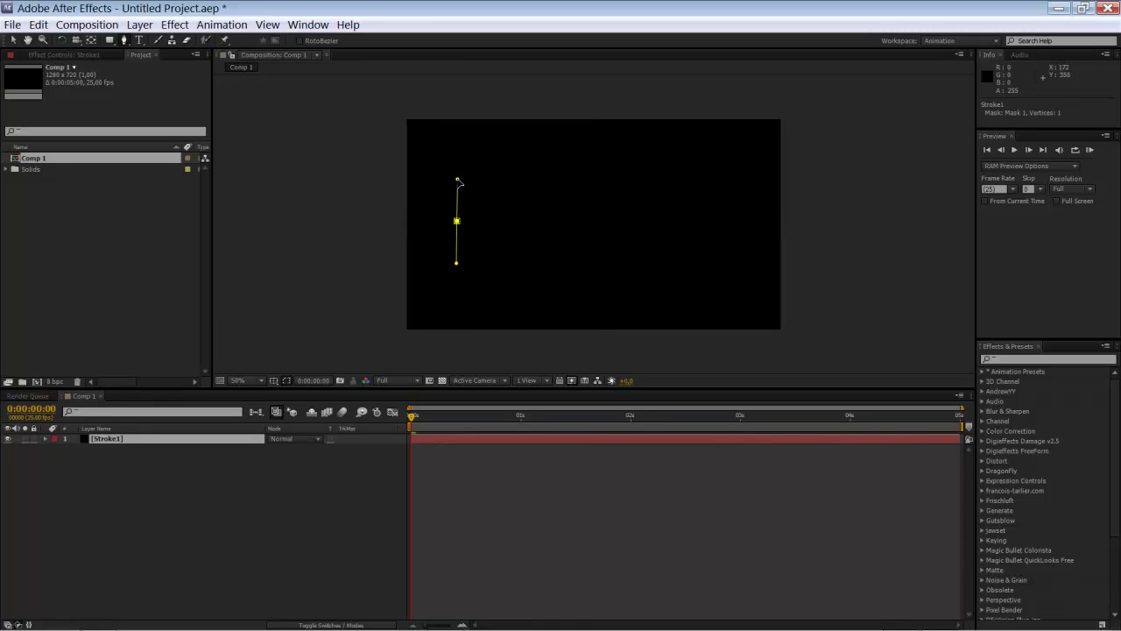
left_click_drag(575, 192, 616, 254)
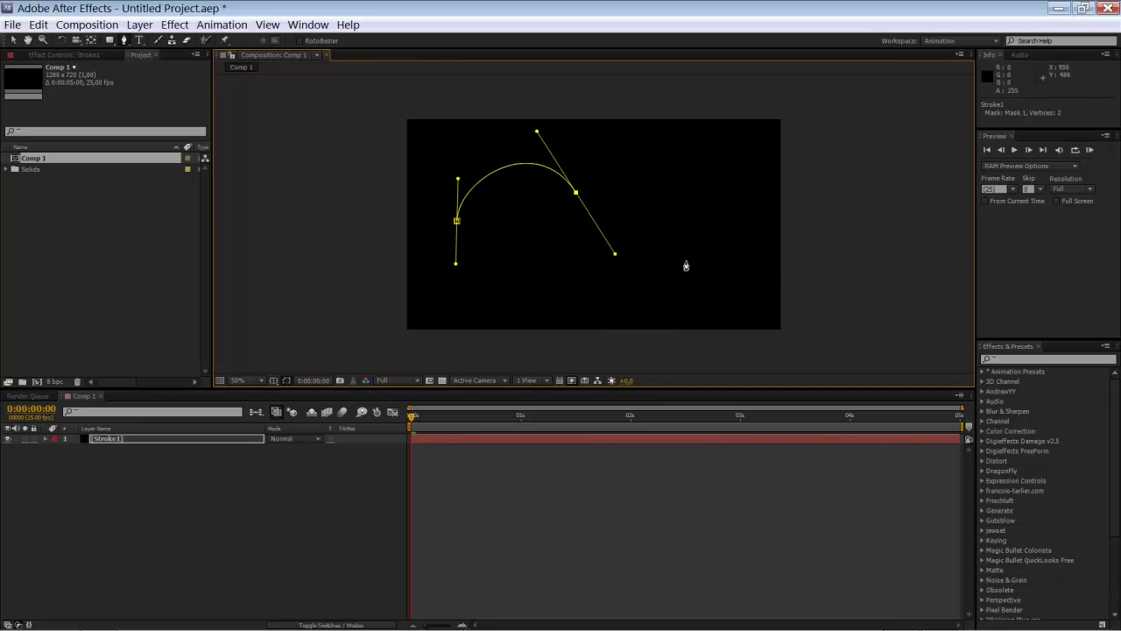
left_click_drag(737, 241, 743, 151)
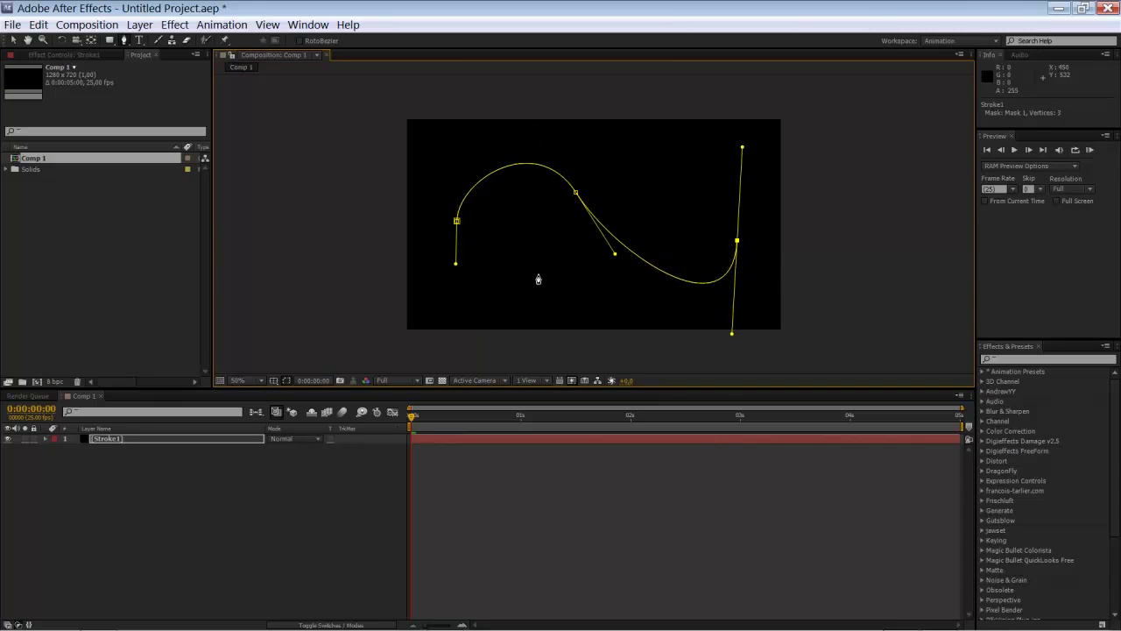
left_click_drag(551, 268, 486, 275)
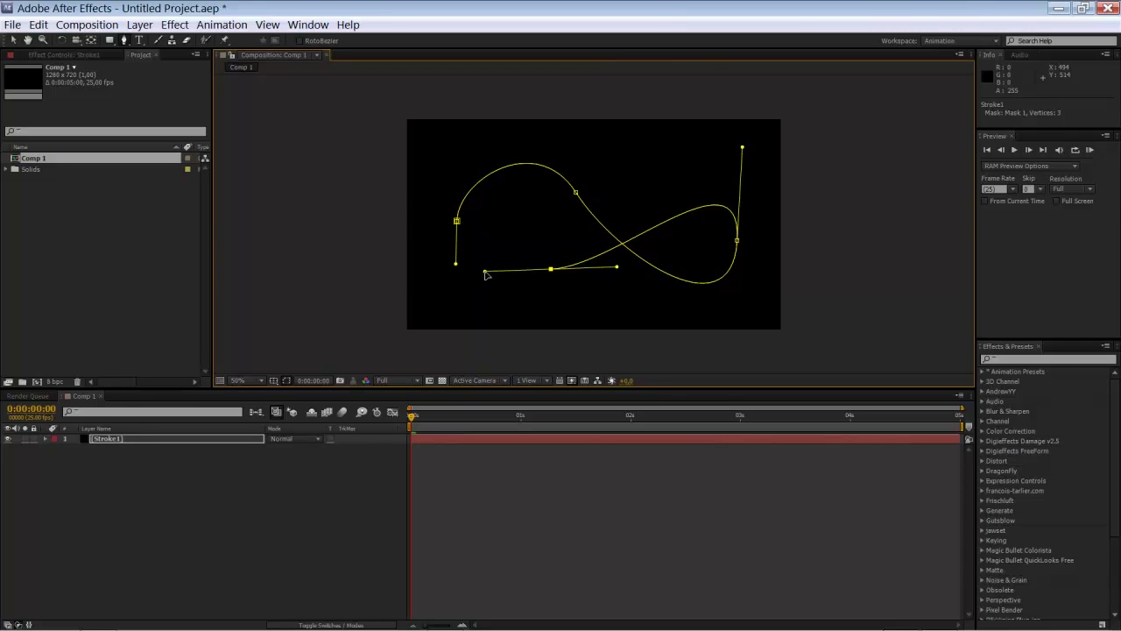
left_click(456, 221)
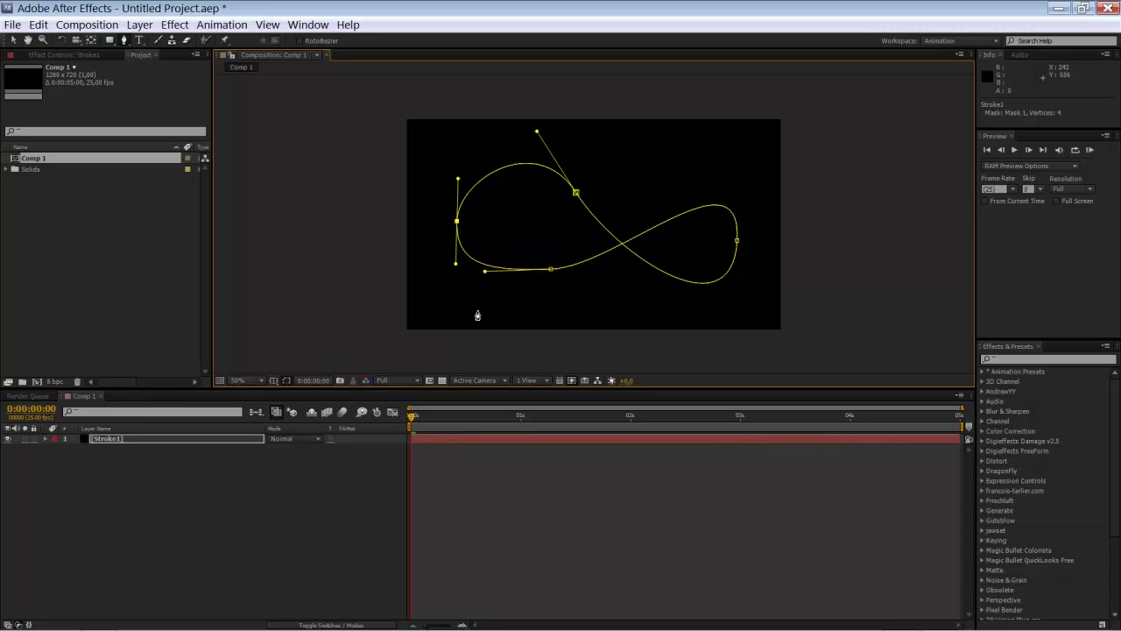
Step: Refine the loops by moving the bottom, right and upper-left vertices and straightening the right point's handles
key("v")
left_click_drag(551, 273, 545, 291)
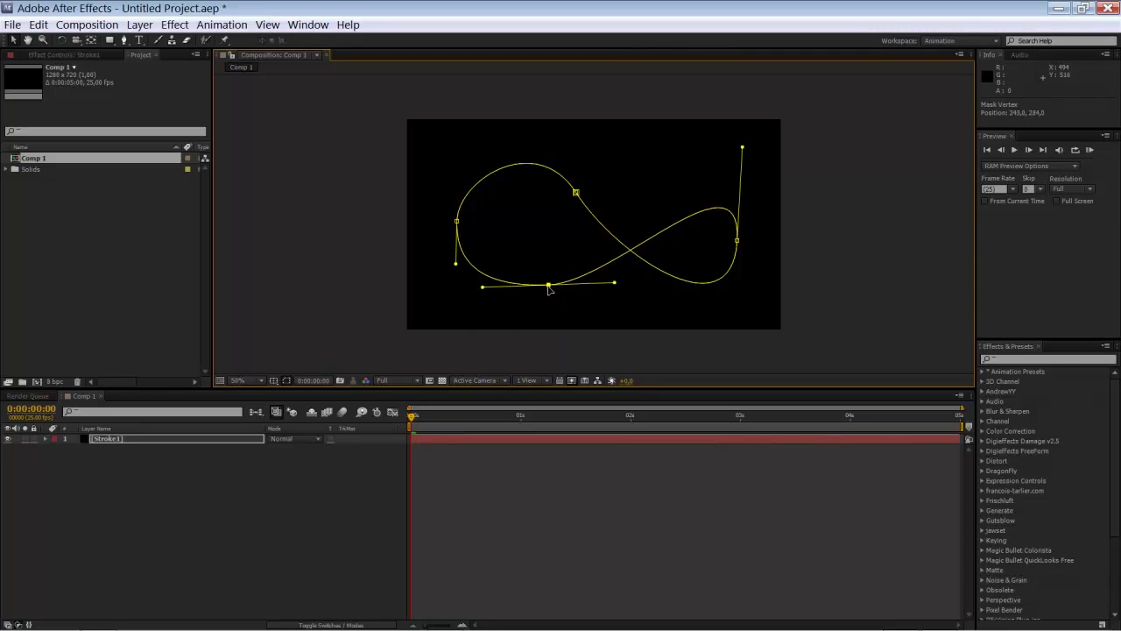
left_click(737, 242)
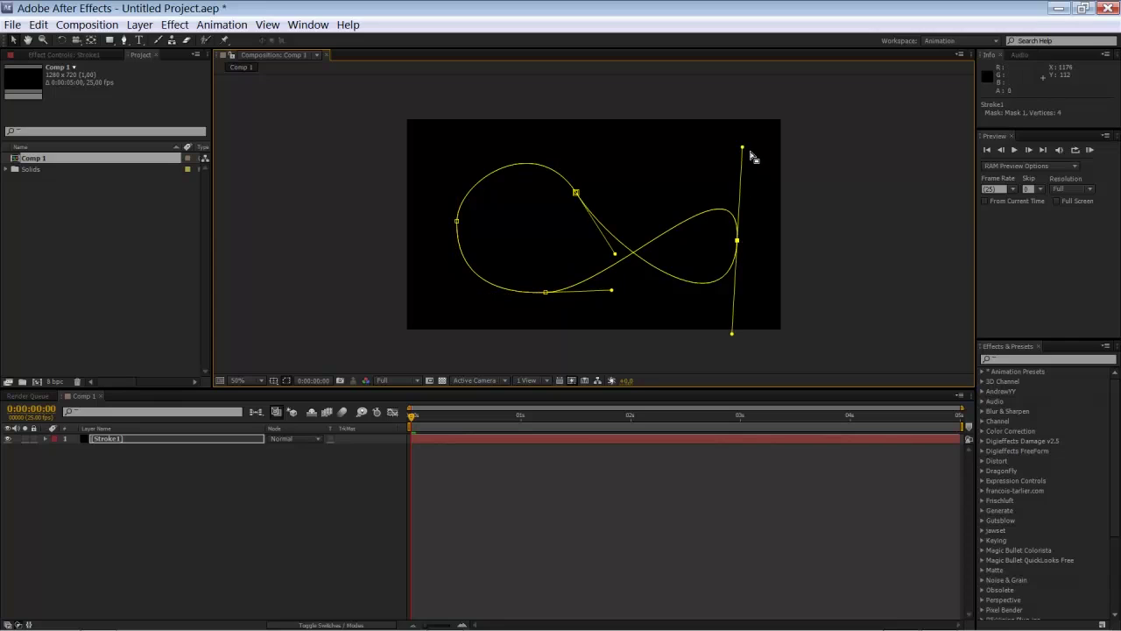
left_click_drag(743, 148, 744, 76)
left_click_drag(748, 18, 740, 49)
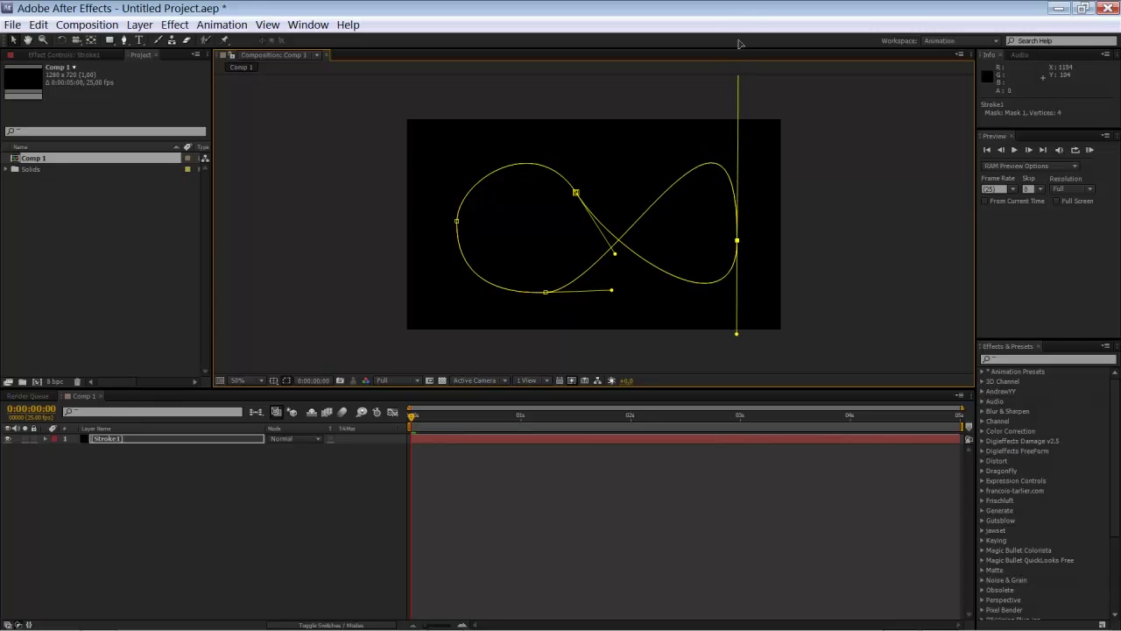
left_click_drag(740, 244, 746, 220)
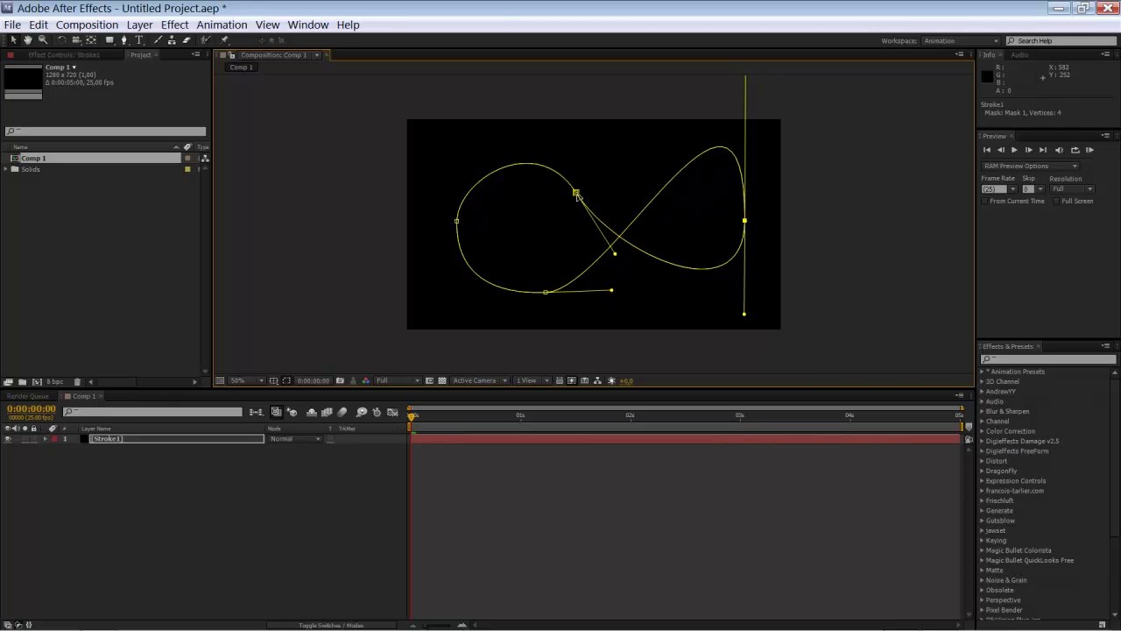
left_click_drag(576, 190, 586, 183)
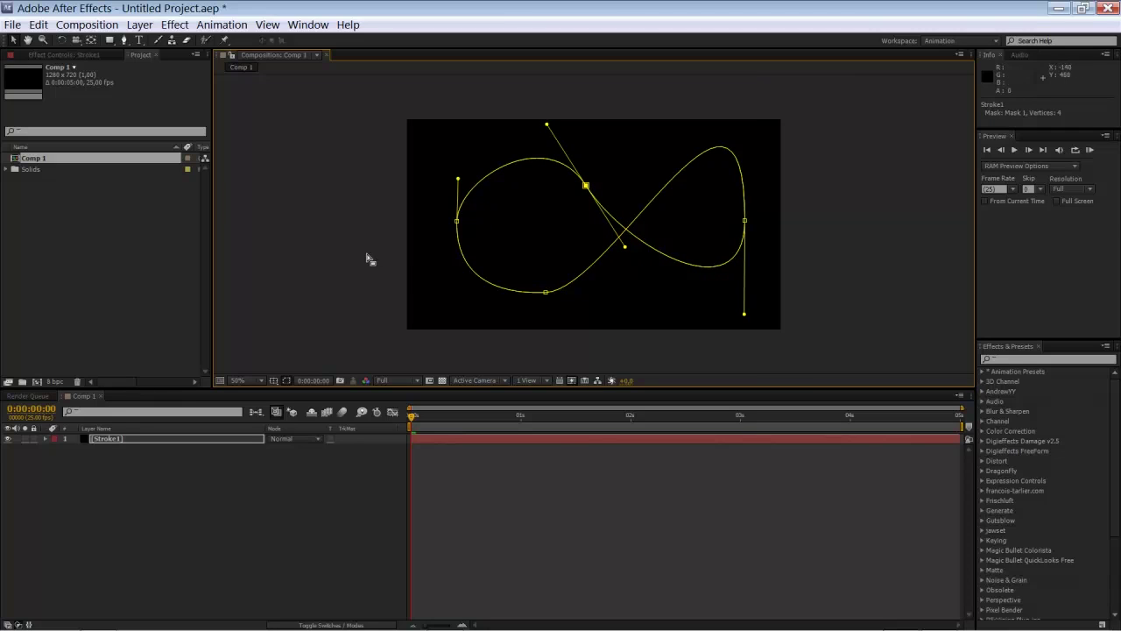
right_click(422, 443)
Step: Apply Vegas to Stroke1 stroking Mask/Path, hide the mask outline, and preview the dashed yellow stroke
mouse_move(493, 323)
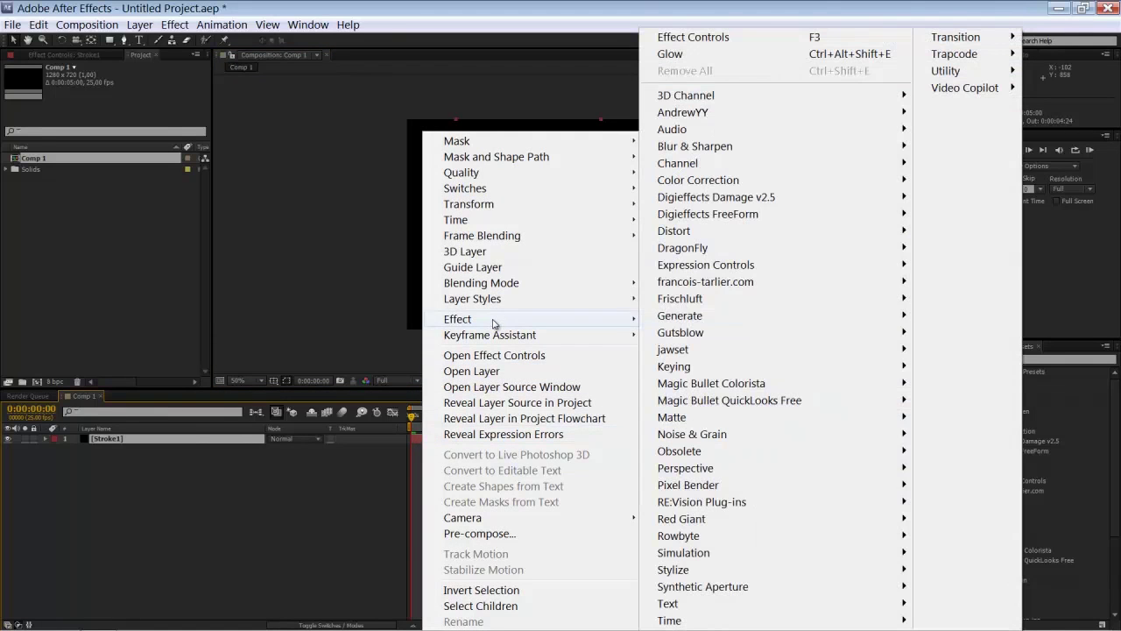
mouse_move(884, 315)
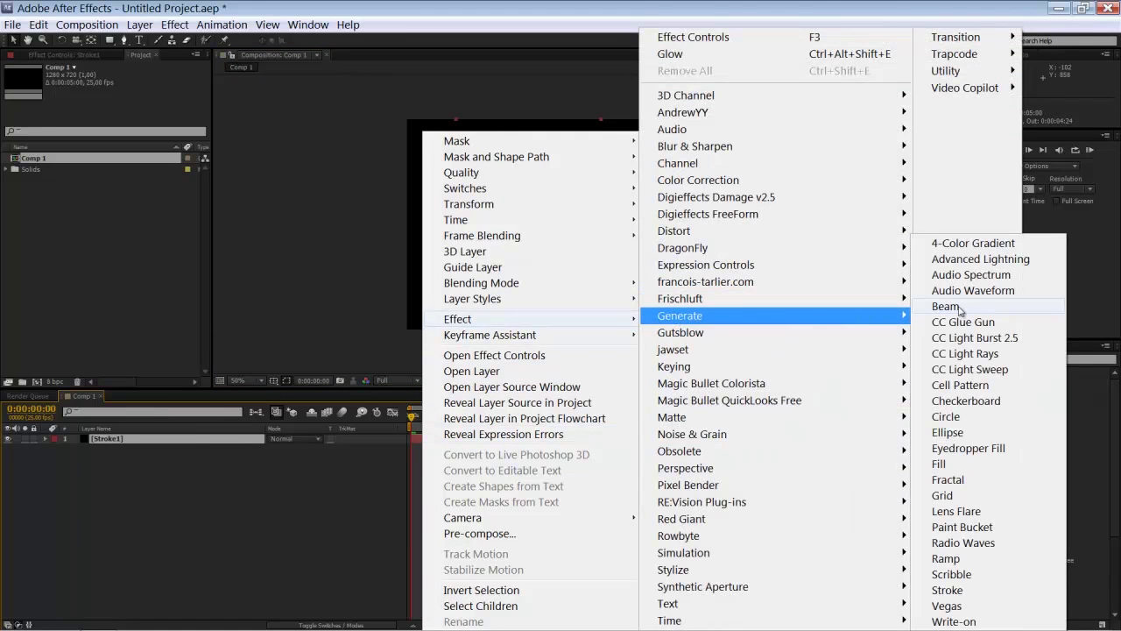
left_click(955, 609)
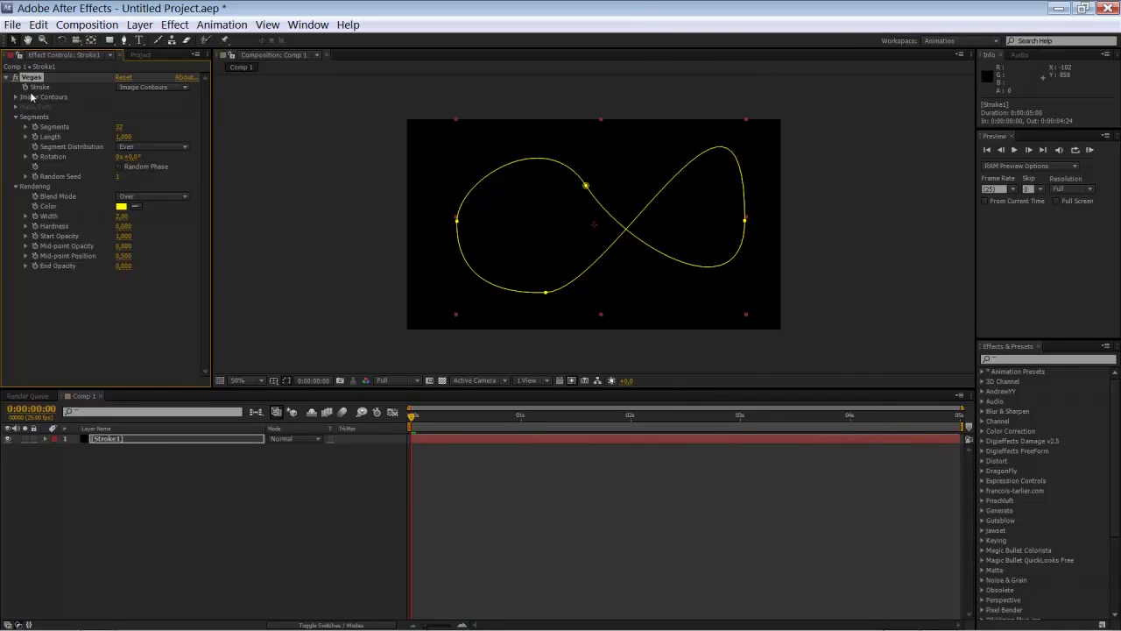
left_click(132, 91)
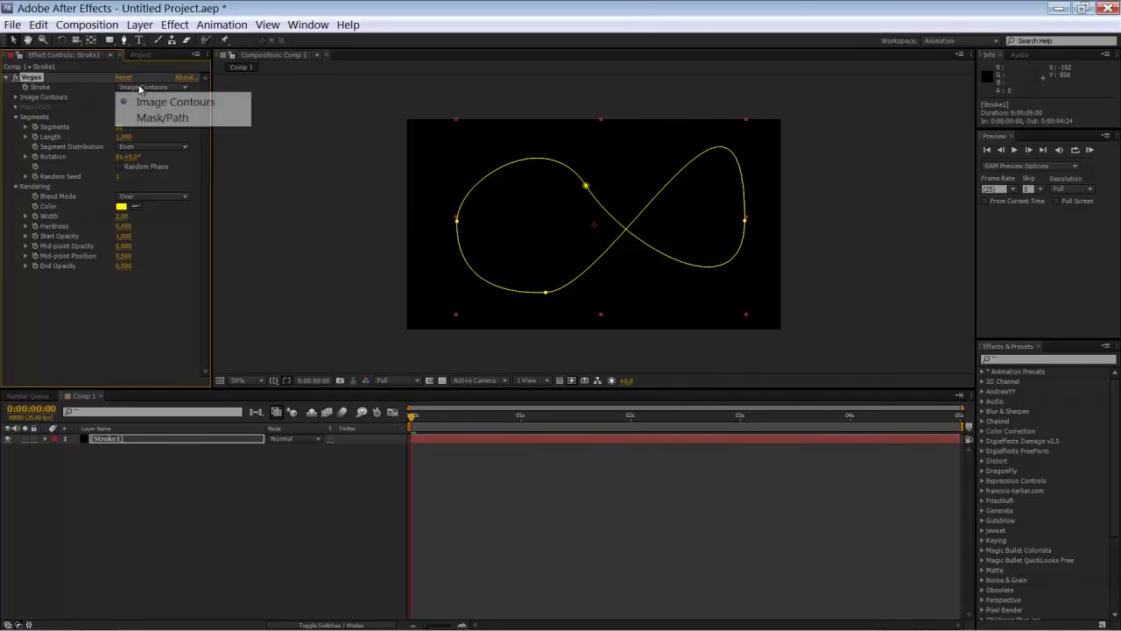
left_click(157, 117)
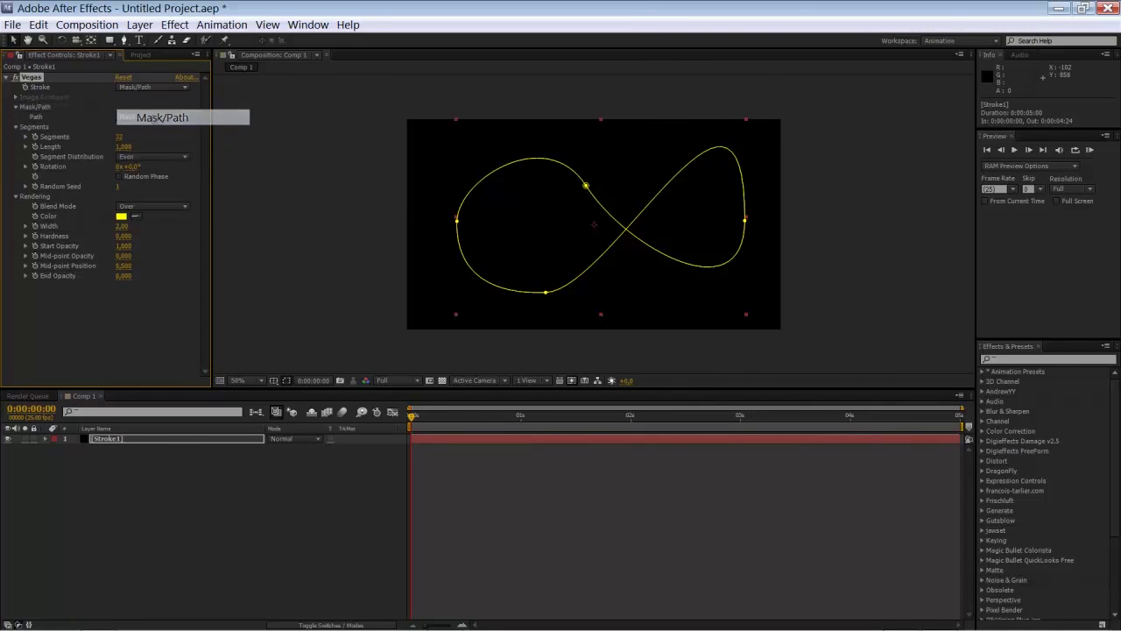
left_click(286, 381)
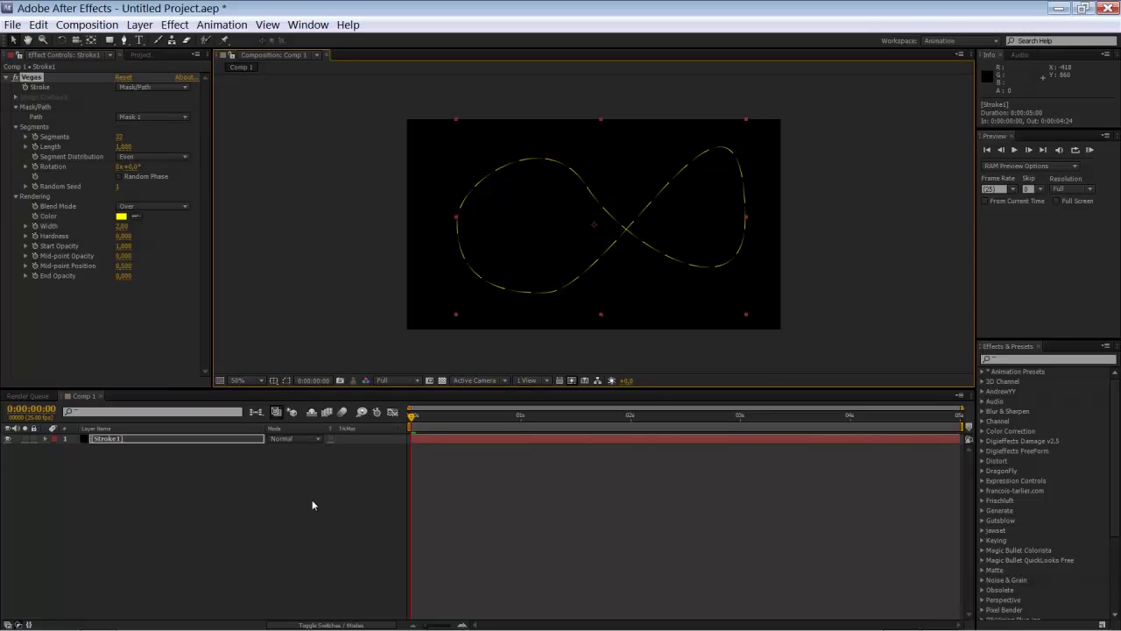
mouse_move(427, 418)
left_mouse_down()
mouse_move(511, 429)
mouse_move(440, 430)
left_mouse_up()
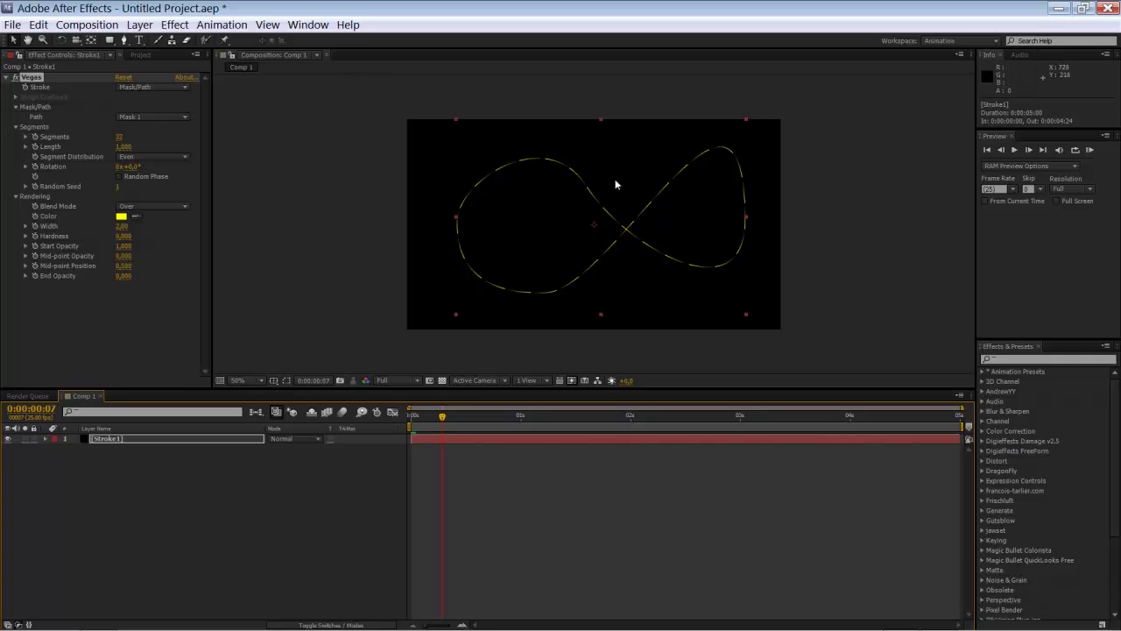
key("period")
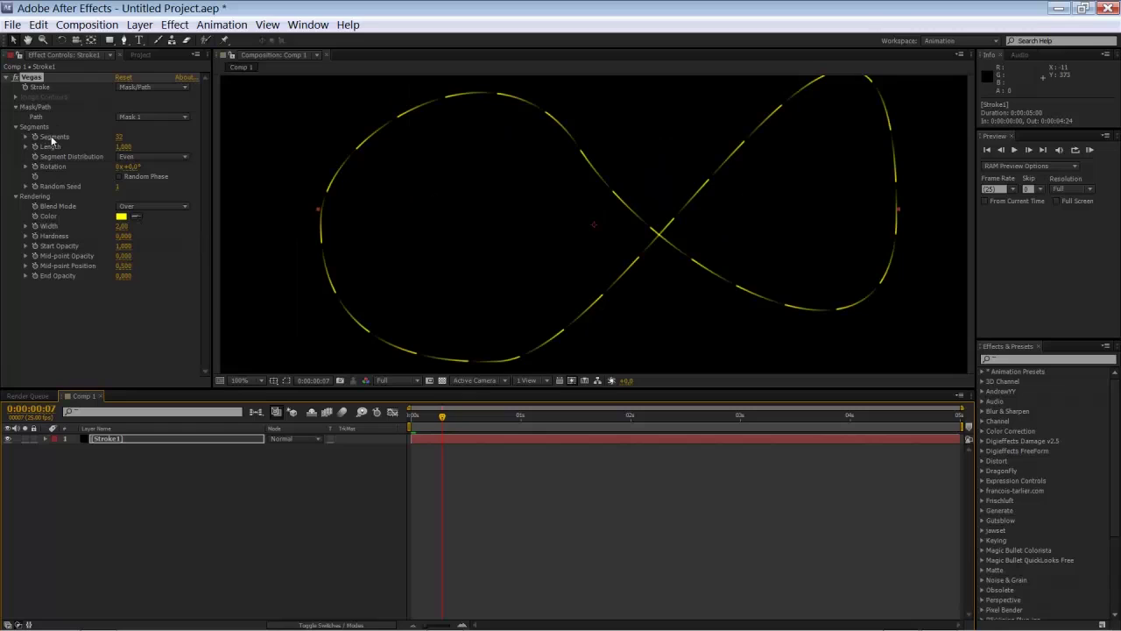
Step: Set the Vegas stroke to 1 segment with length 0.5 and width 3
left_click_drag(119, 138, 17, 153)
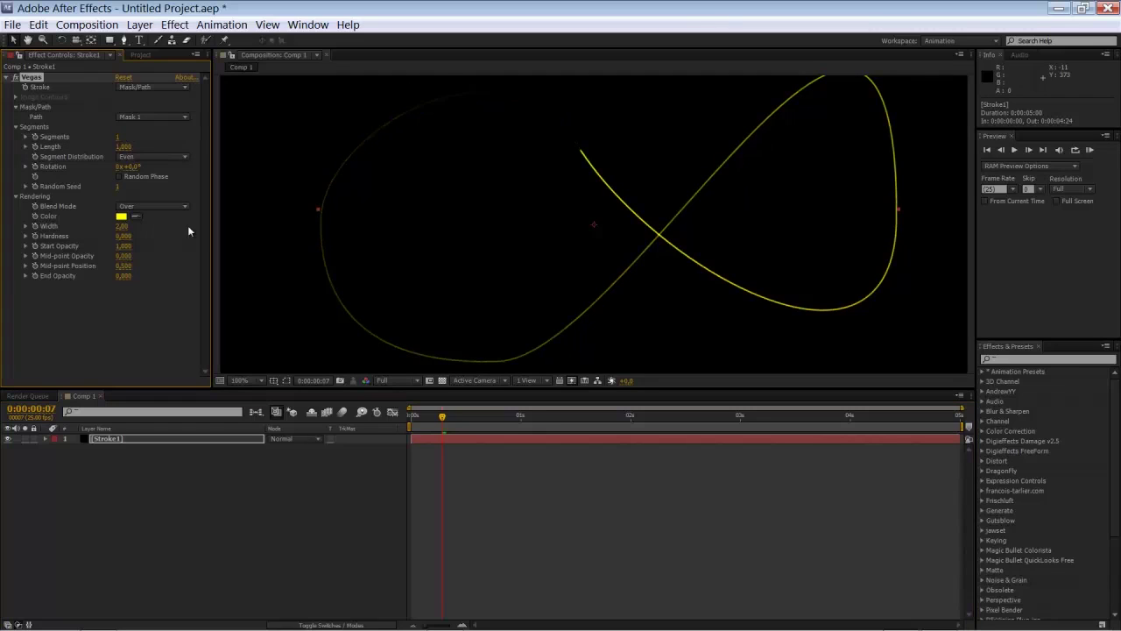
left_click(124, 147)
type("0,5")
key("Return")
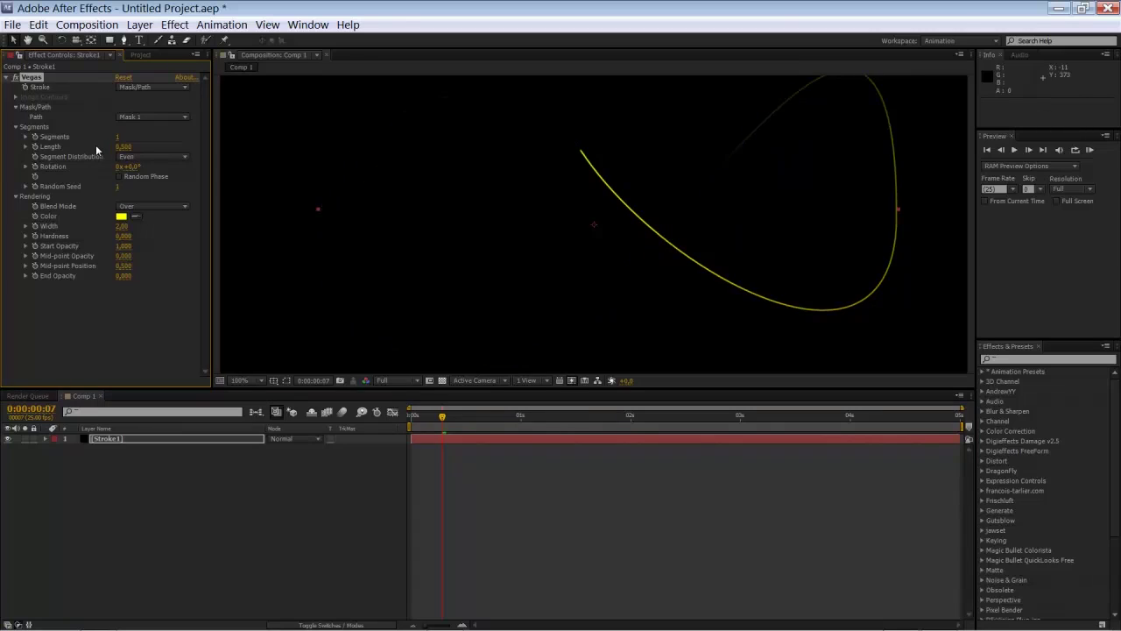
left_click(121, 226)
type("3")
key("Return")
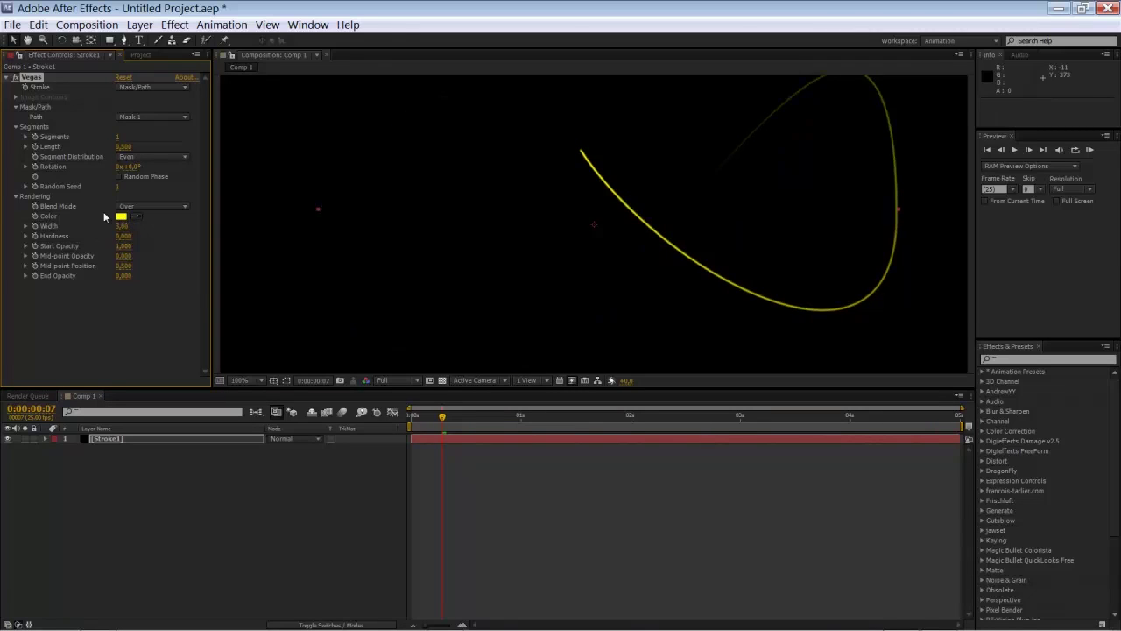
Step: Set the Vegas blend mode to Transparent and make the stroke colour white
left_click(147, 208)
left_click(127, 217)
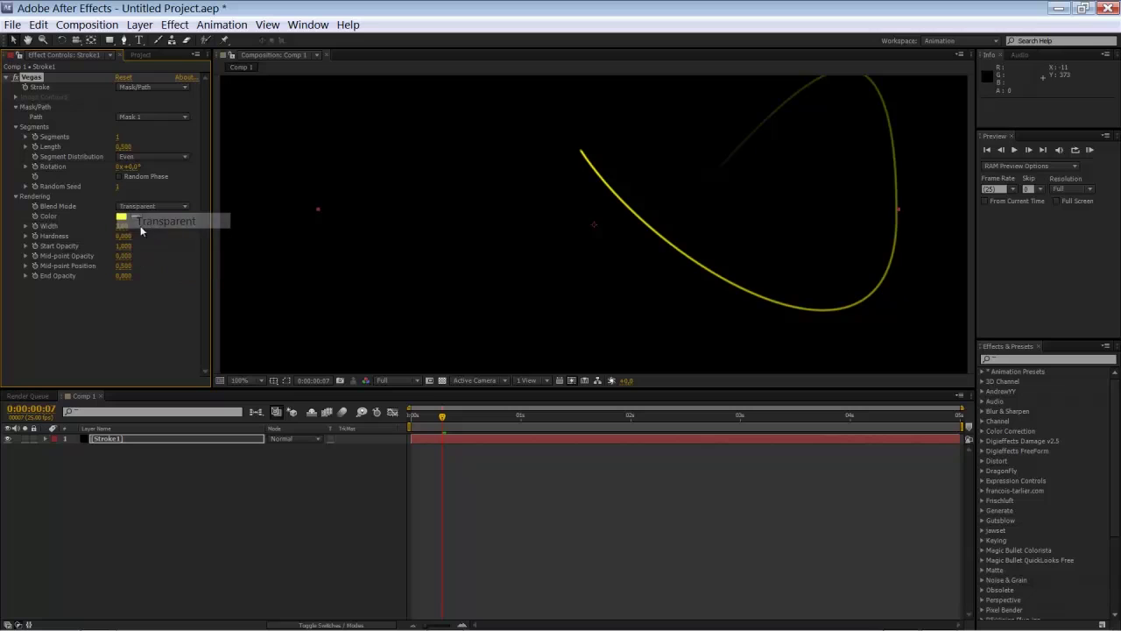
left_click(121, 217)
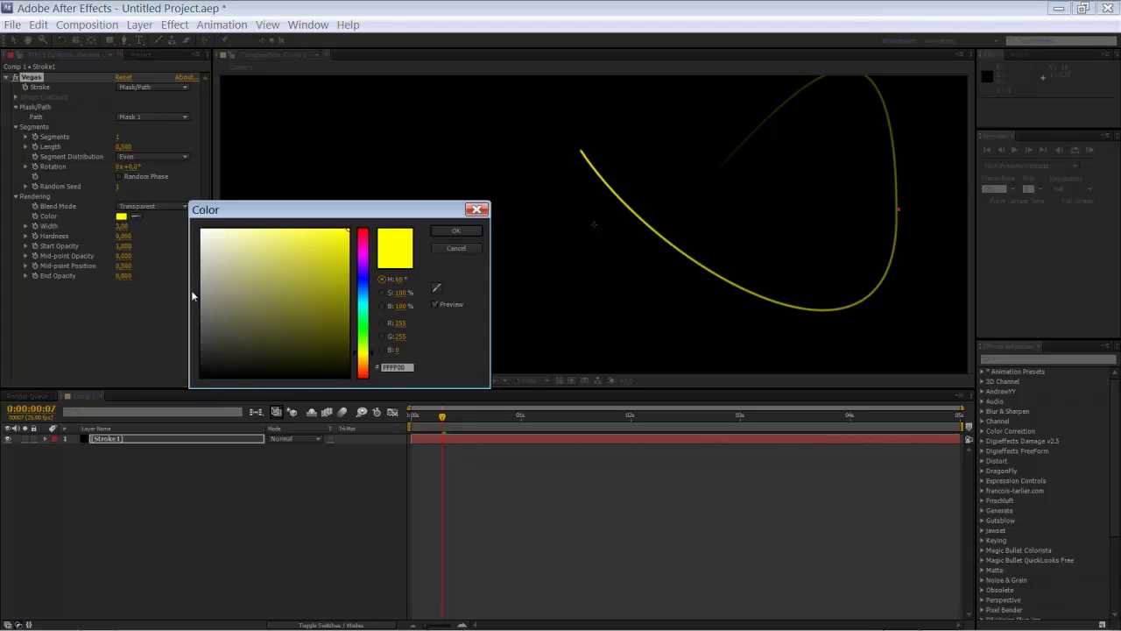
left_click(203, 230)
left_click(453, 232)
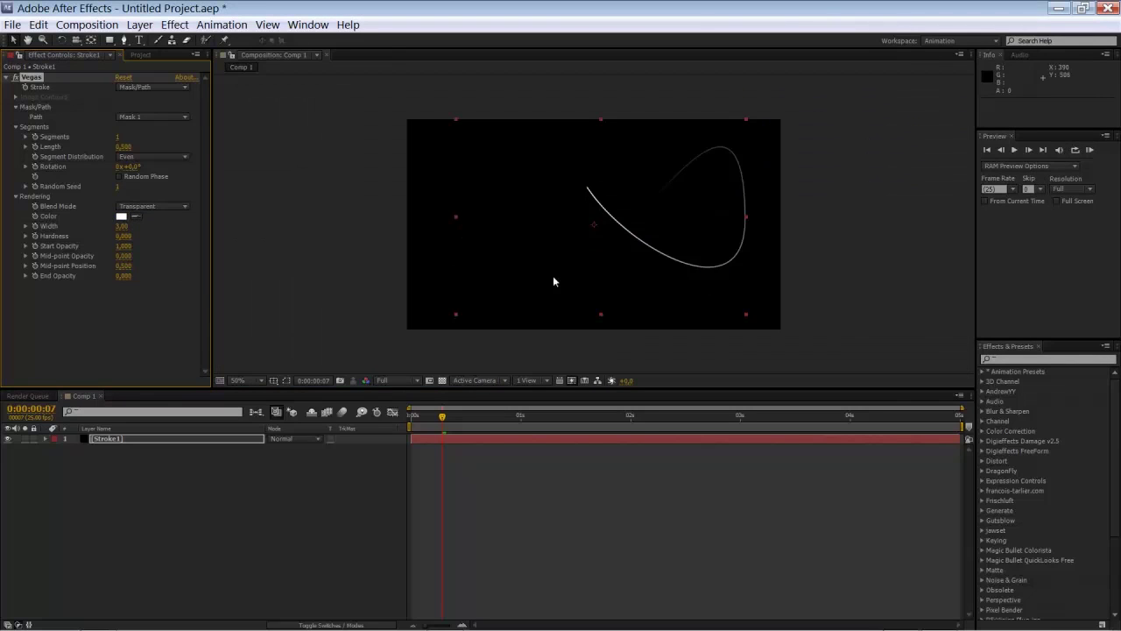
left_click(442, 380)
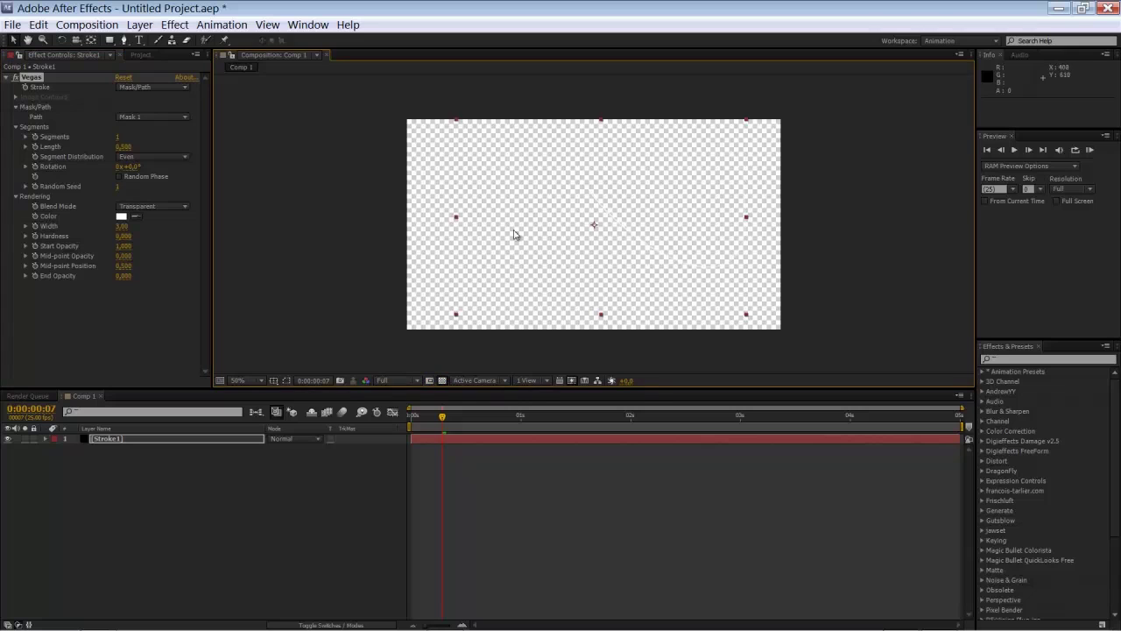
left_click(442, 380)
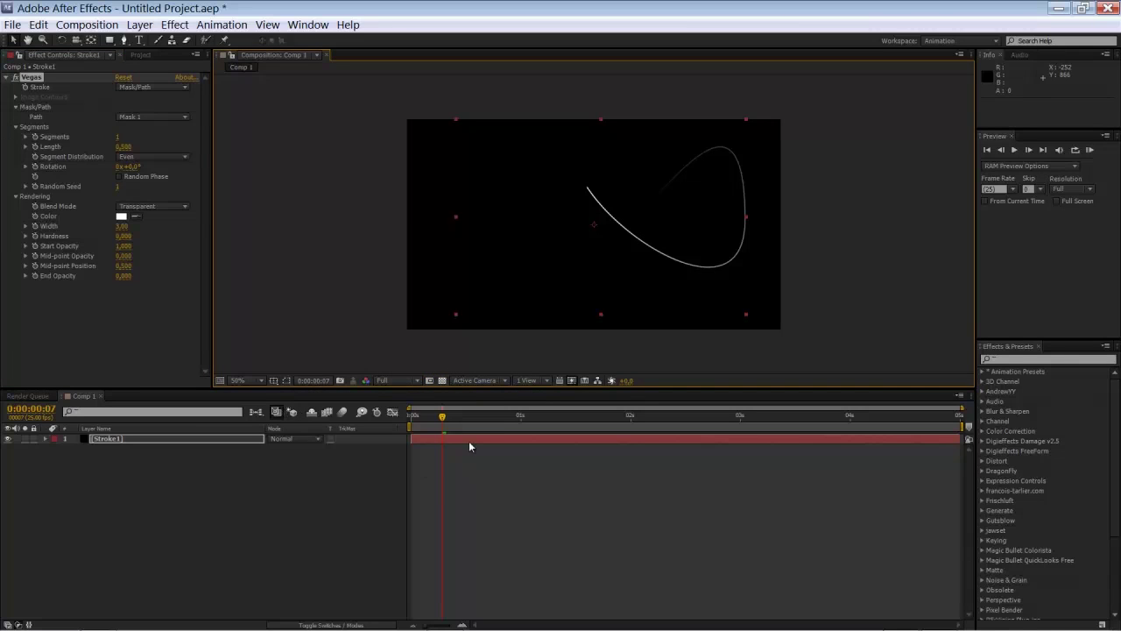
left_click(435, 438)
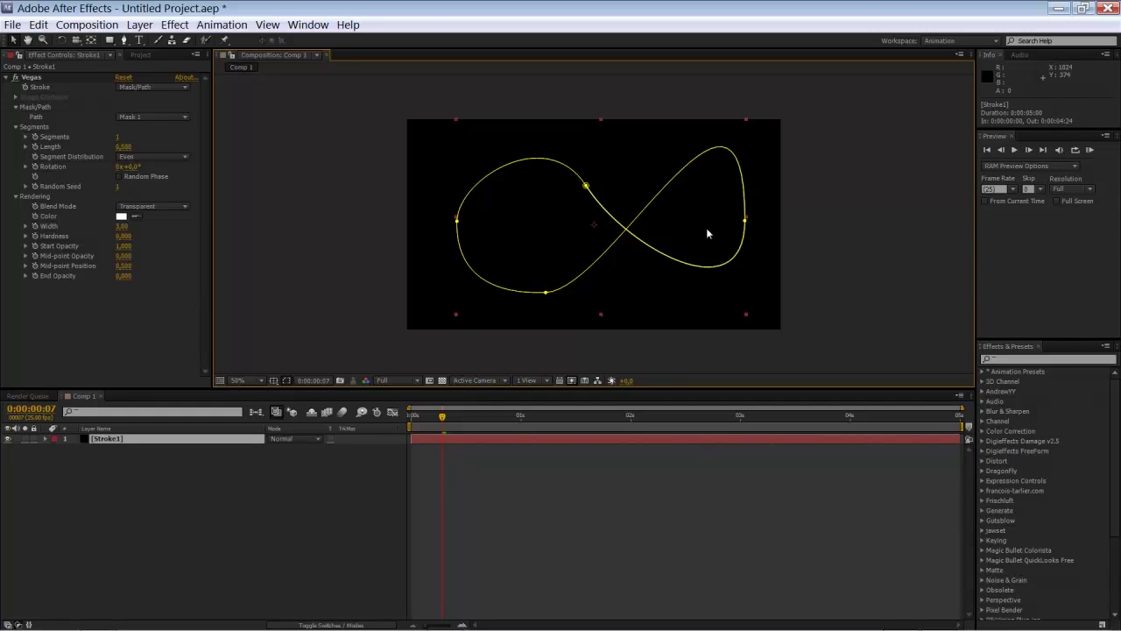
left_click(457, 224)
Step: Make the mask's leftmost point the first vertex via Mask and Shape Path > Set First Vertex
right_click(457, 223)
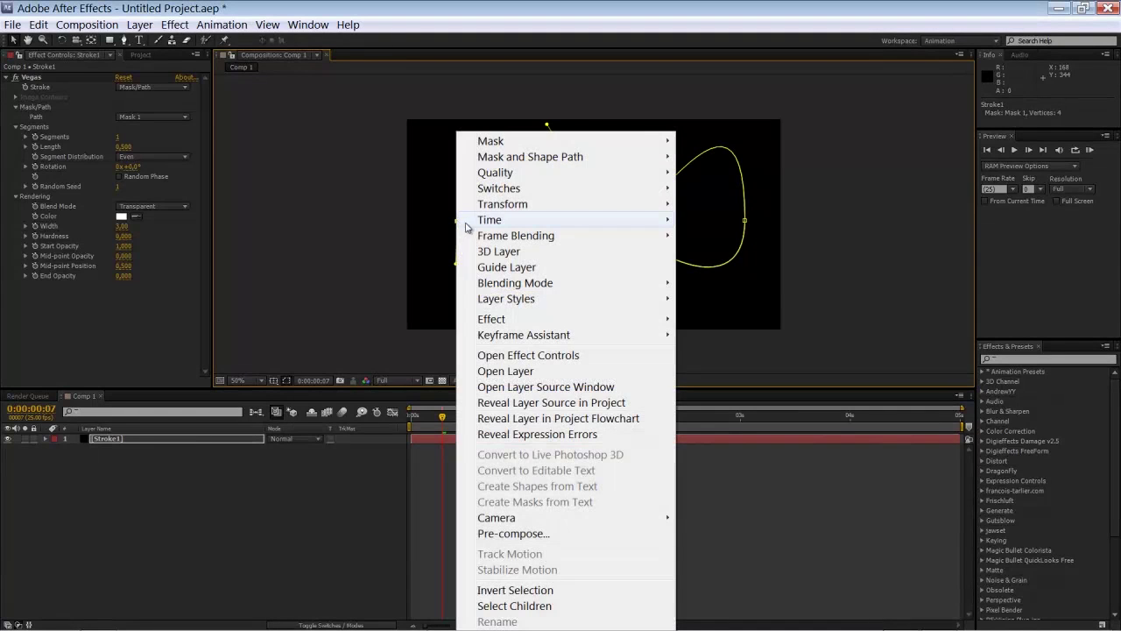
mouse_move(495, 161)
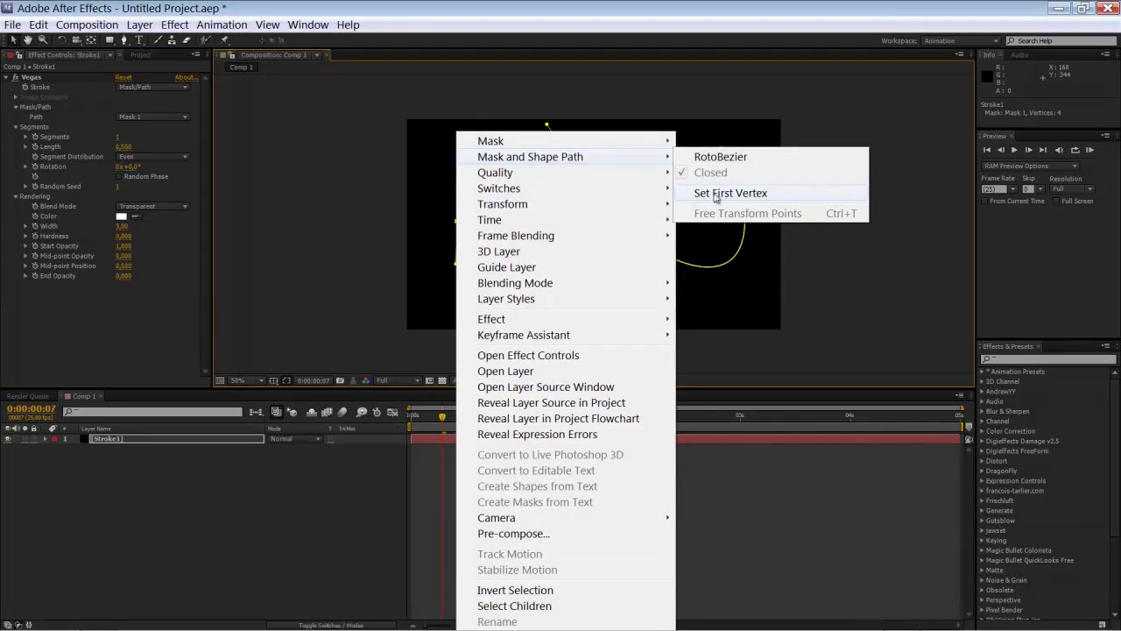
left_click(731, 195)
left_click(504, 485)
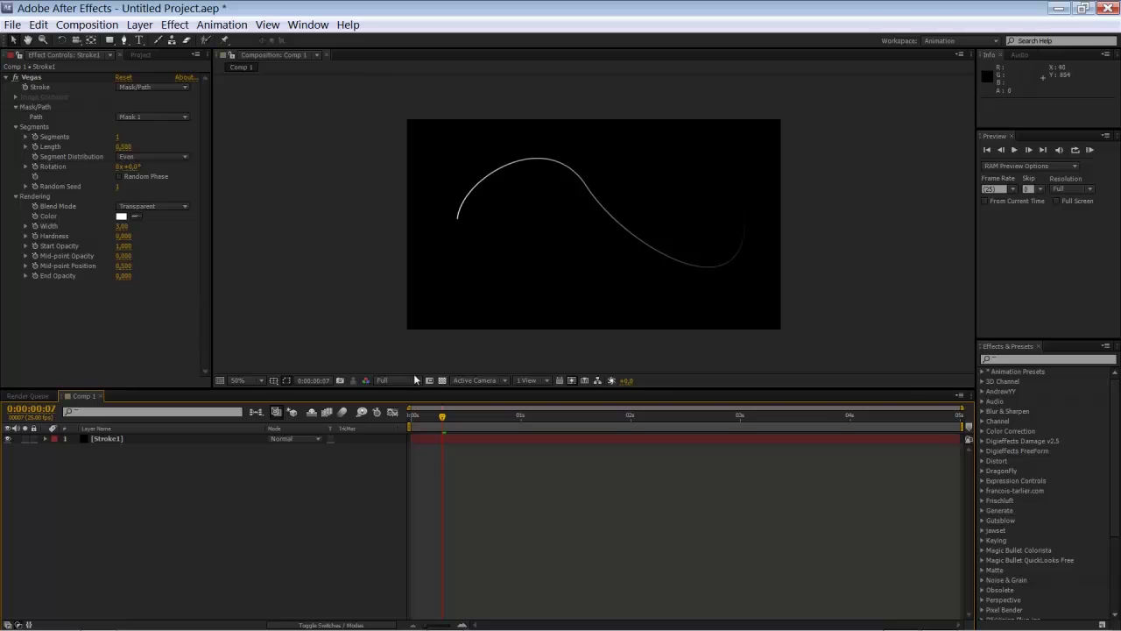
Step: Keyframe Vegas Rotation from 0x+0,0° to -1x+0,0° at 0:00:04:24 and preview the loop
key("Home")
left_click(59, 200)
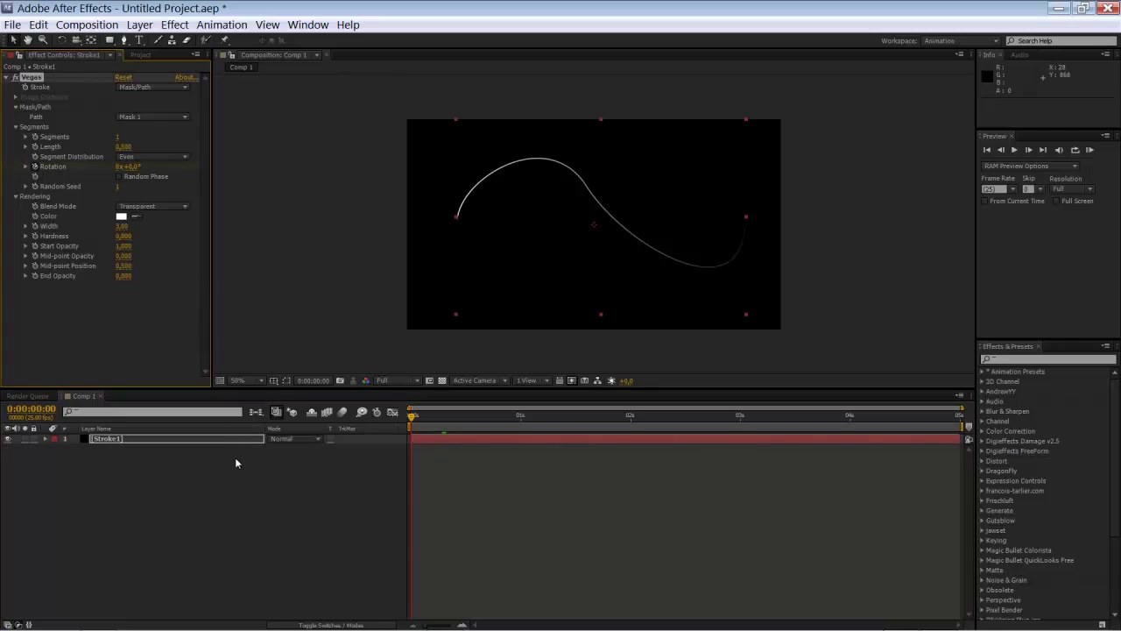
key("u")
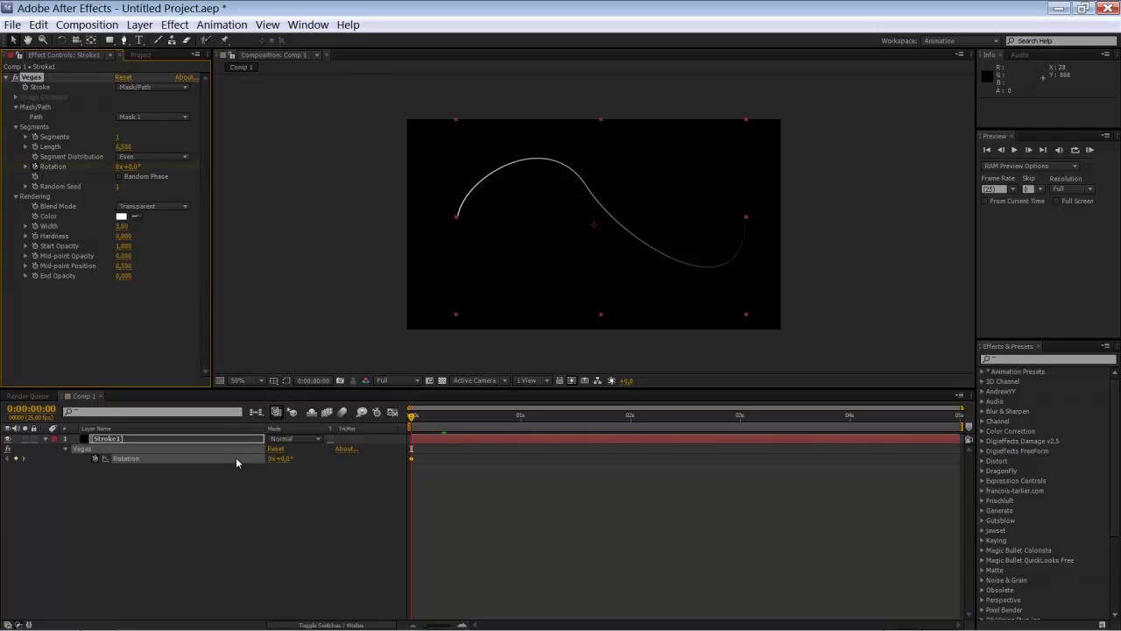
key("End")
left_click(120, 166)
key("Return")
key("space")
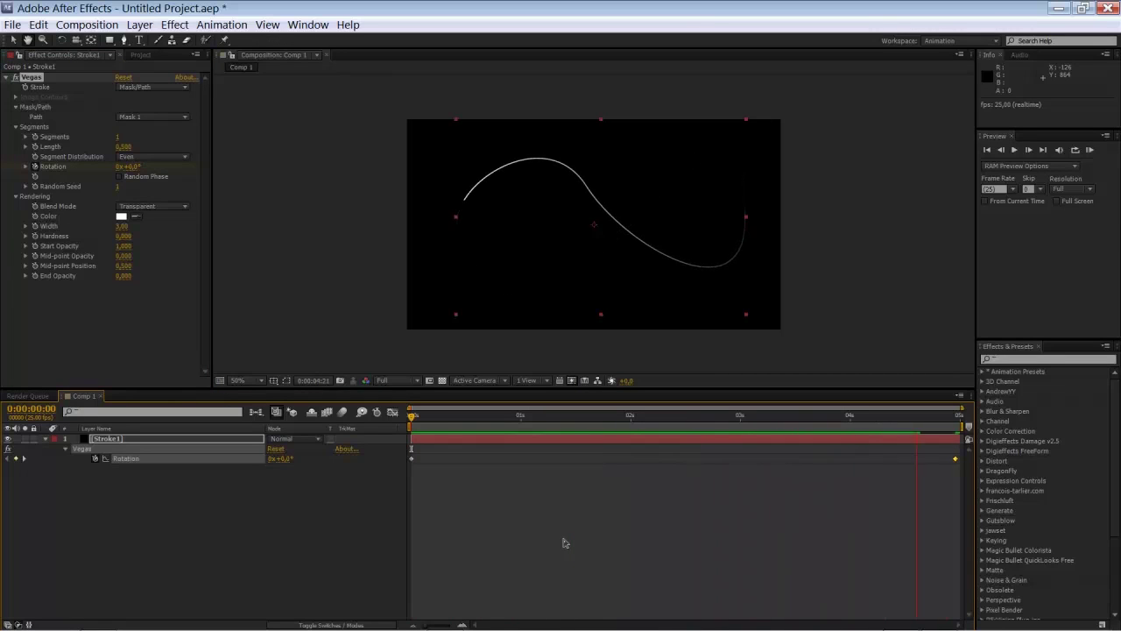
left_click(473, 514)
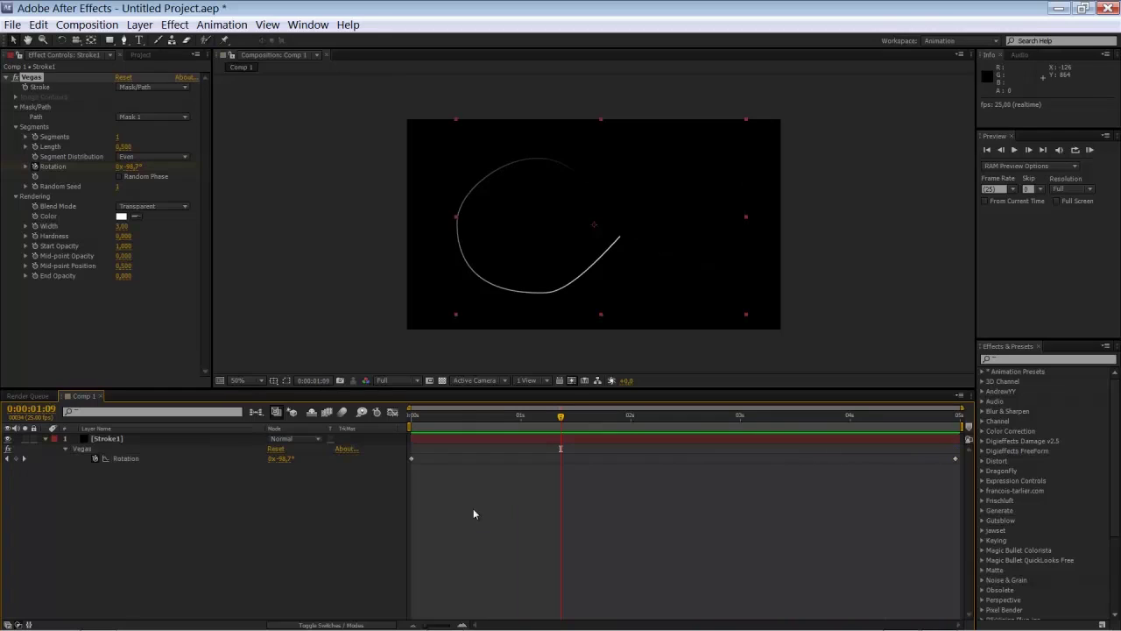
left_click(6, 77)
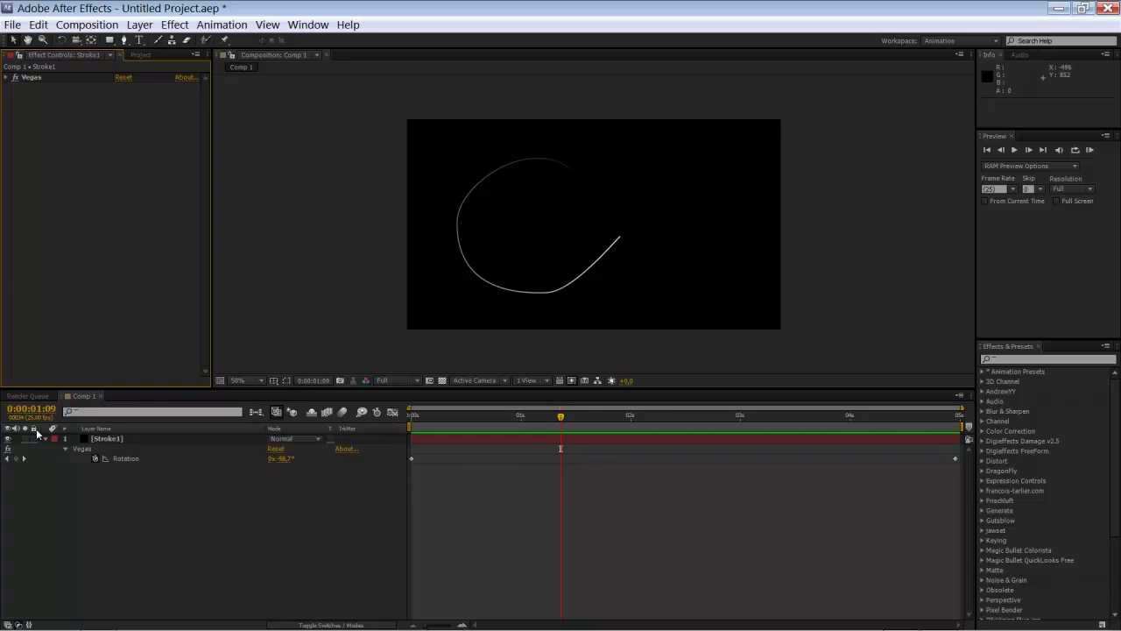
Step: Add a Stylize > Glow effect to the Stroke1 layer
right_click(76, 185)
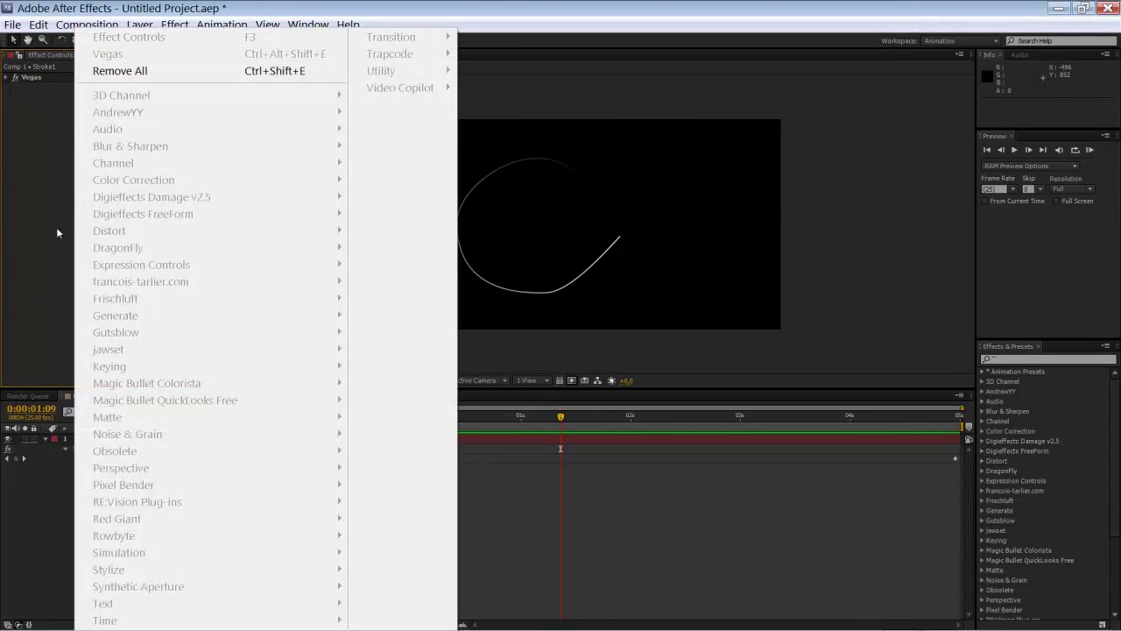
left_click(110, 445)
left_click(114, 442)
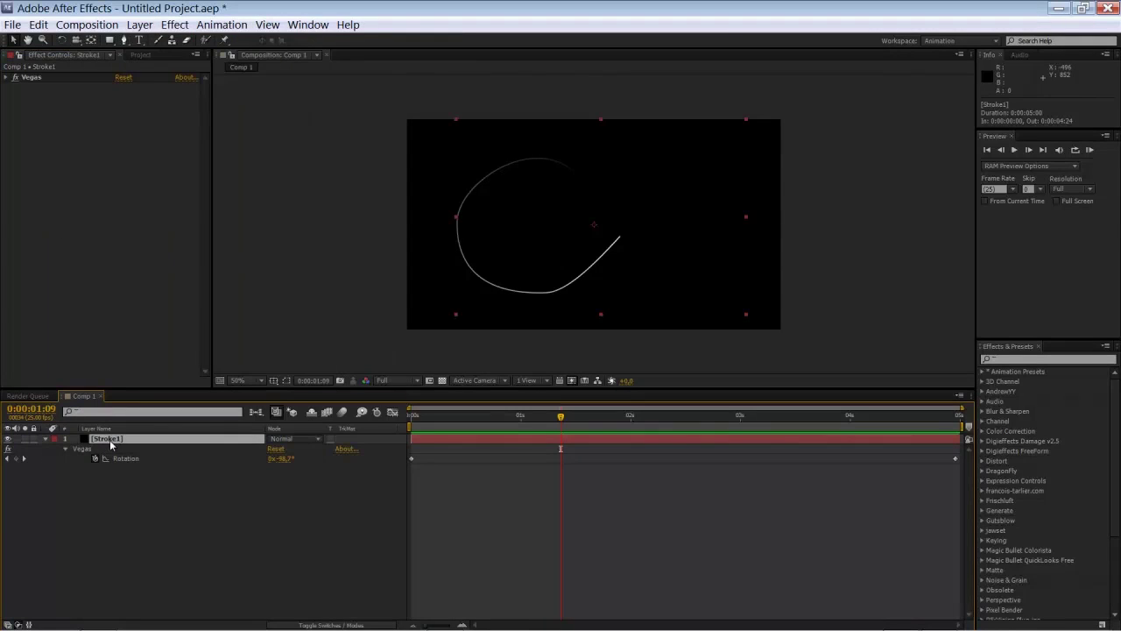
right_click(88, 223)
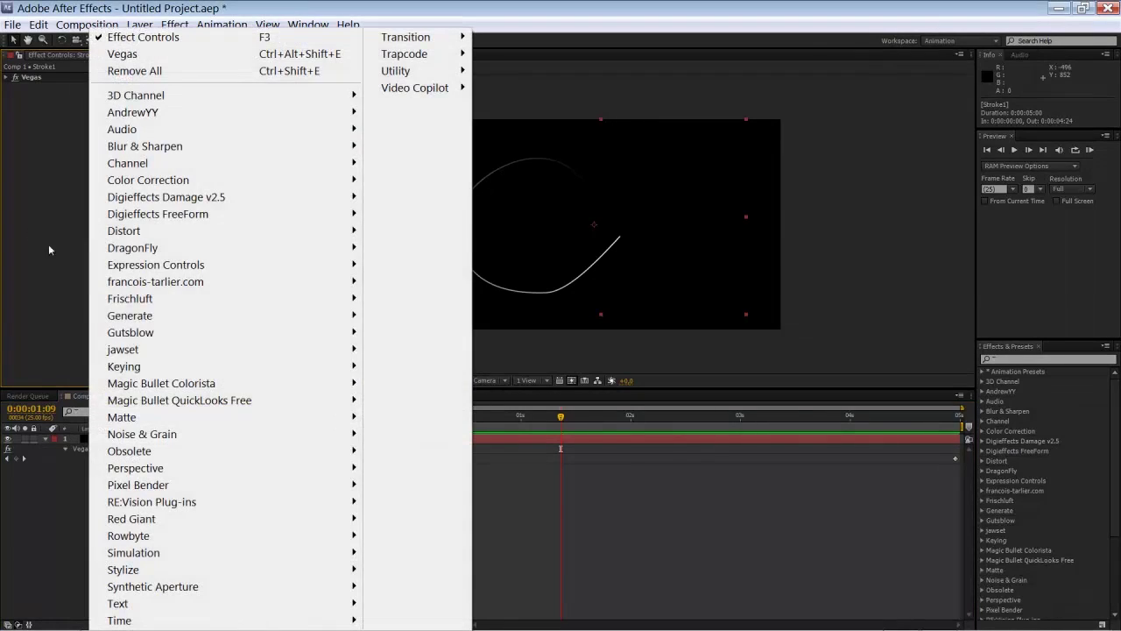
mouse_move(185, 578)
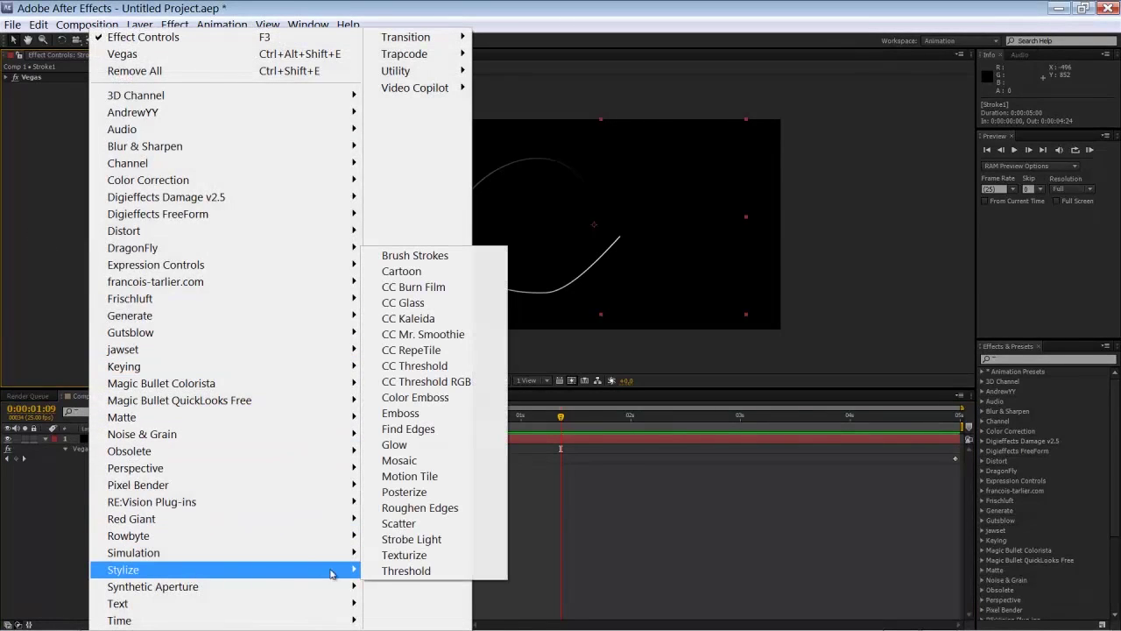
left_click(395, 445)
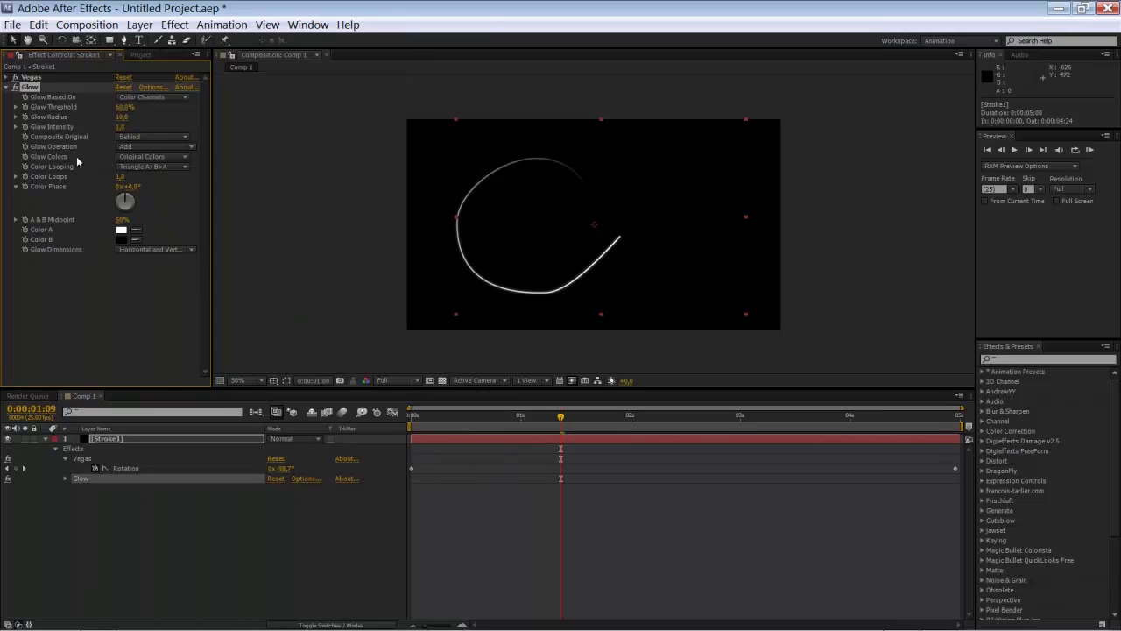
Step: Set Glow Colors to A & B, with Color A orange and Color B red
left_click(153, 156)
left_click(145, 182)
left_click(121, 230)
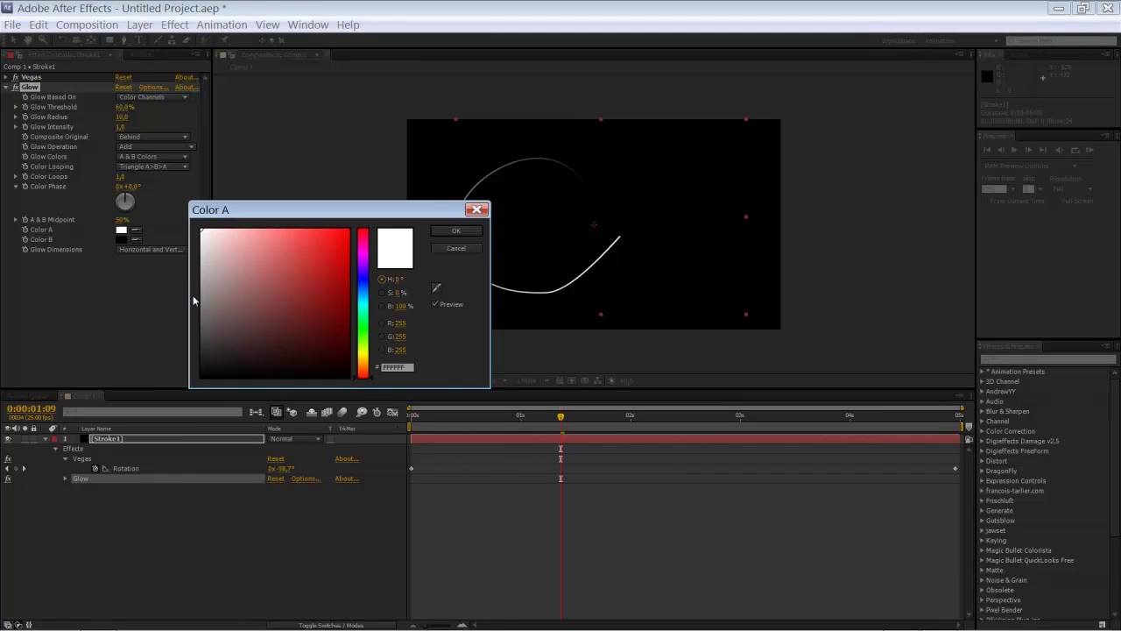
mouse_move(366, 384)
left_mouse_down()
mouse_move(365, 354)
mouse_move(364, 366)
left_mouse_up()
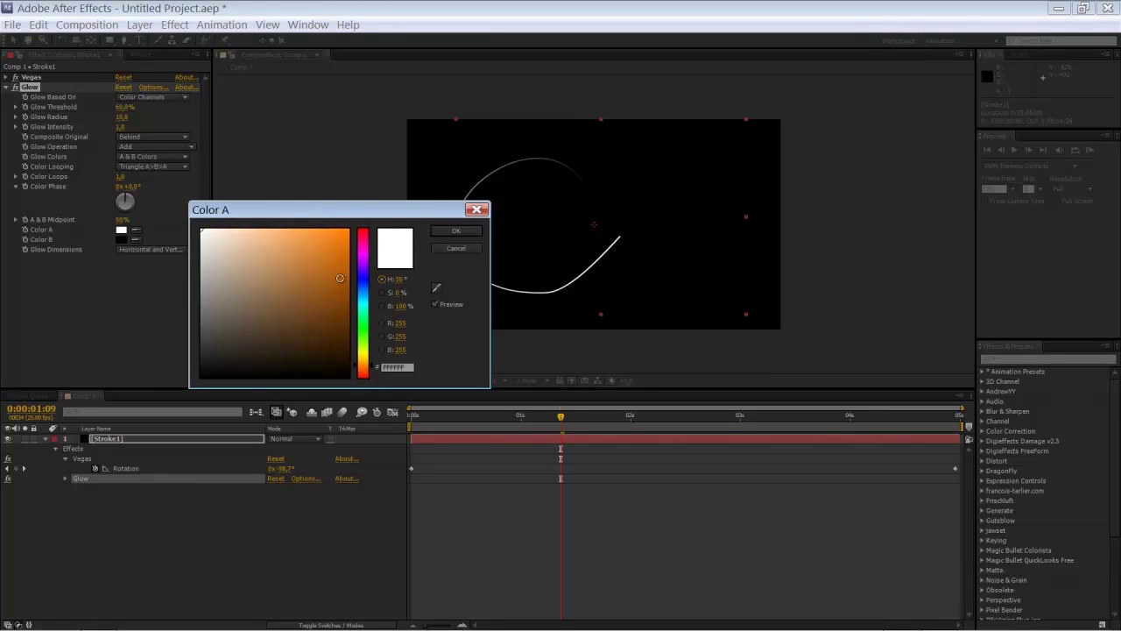
left_click(456, 230)
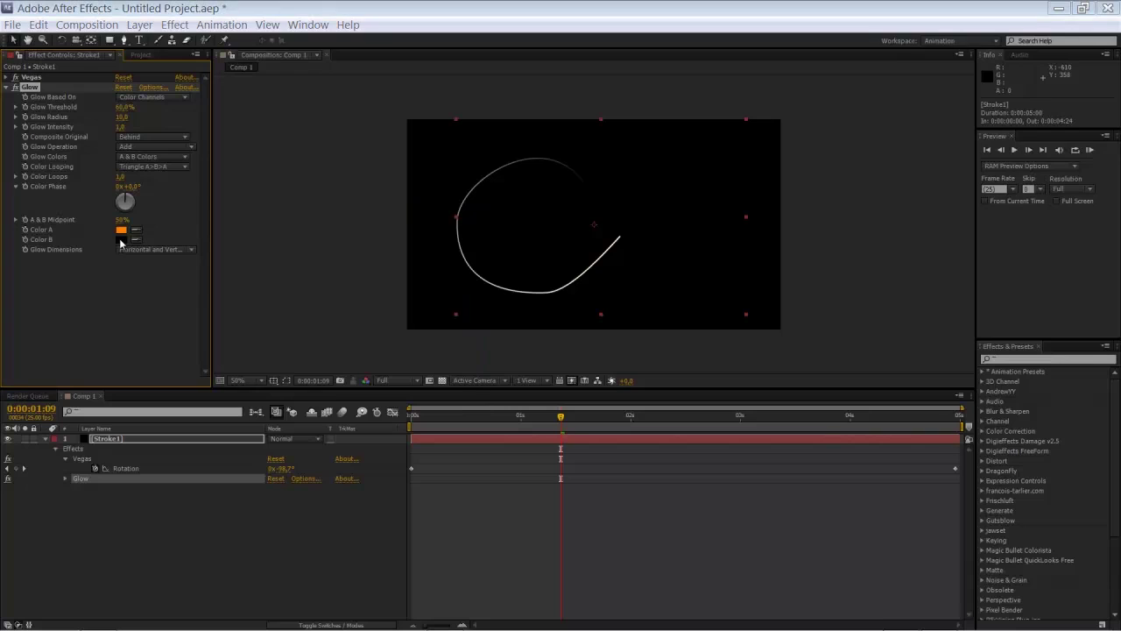
left_click(121, 239)
left_click_drag(326, 285, 329, 243)
left_click(455, 230)
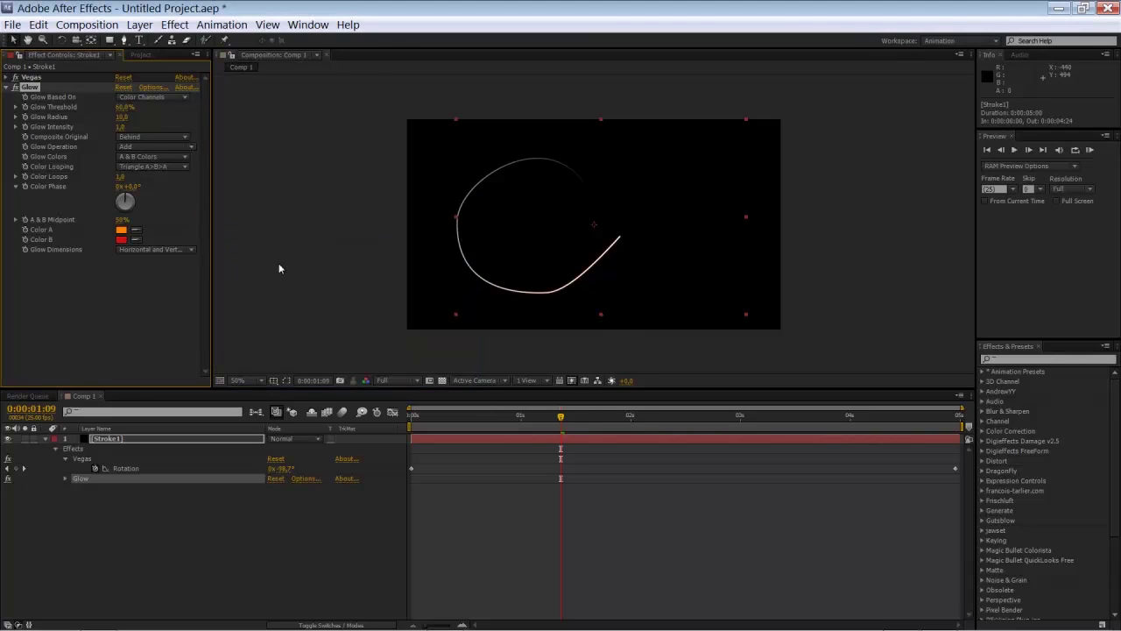
Step: Lower the Glow Threshold to 2% and the Glow Radius to 13
left_click_drag(122, 106, 57, 122)
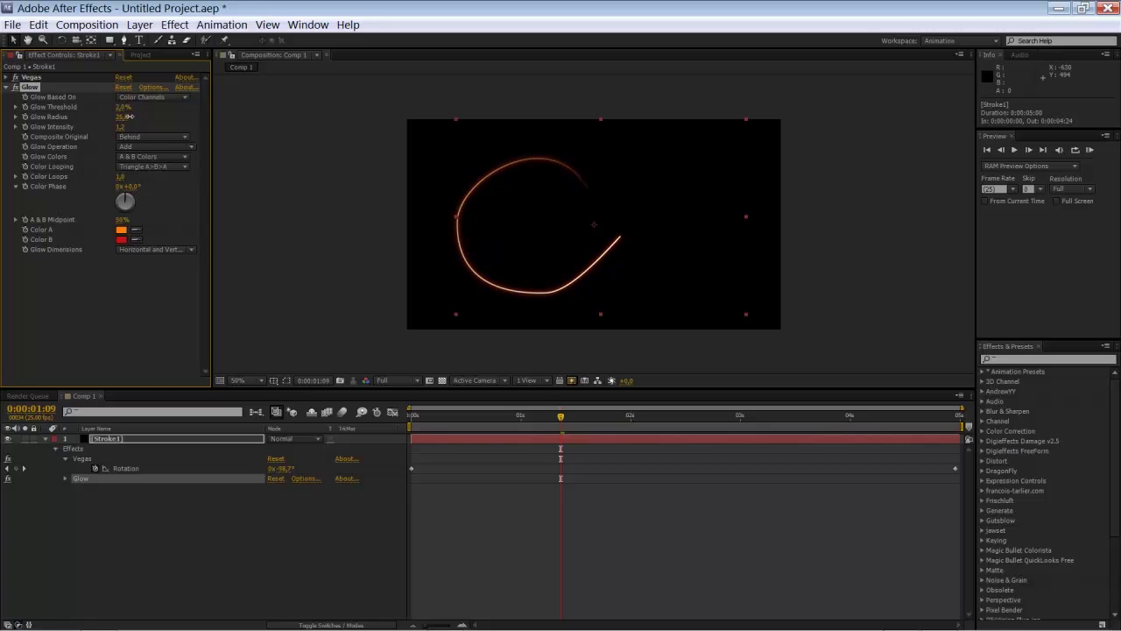
left_click_drag(122, 116, 118, 116)
key("period")
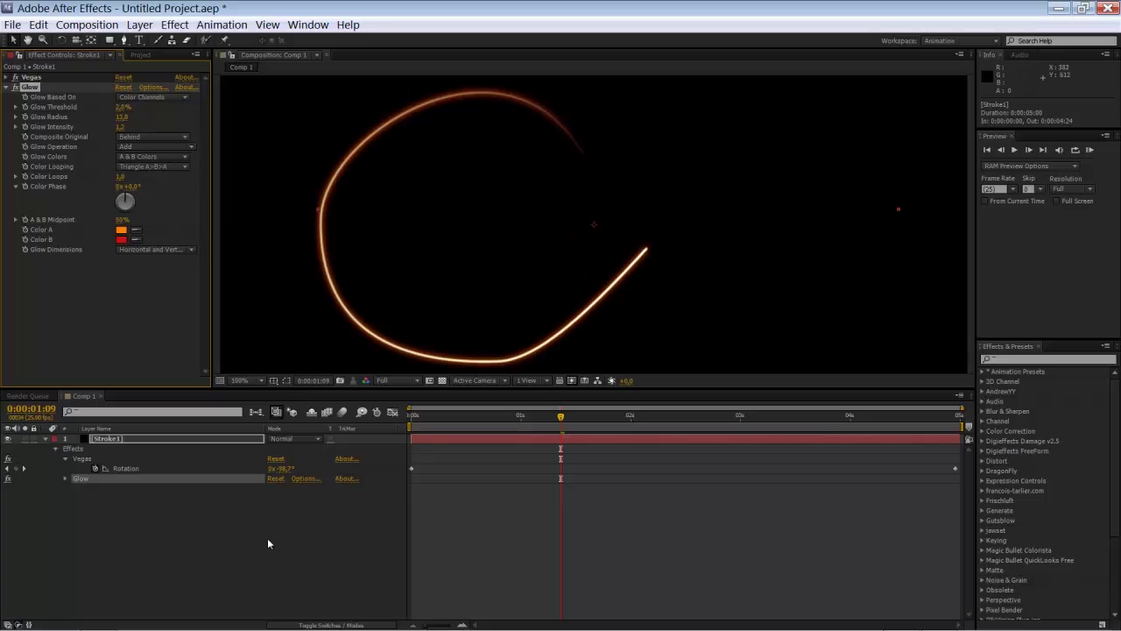
left_click(225, 534)
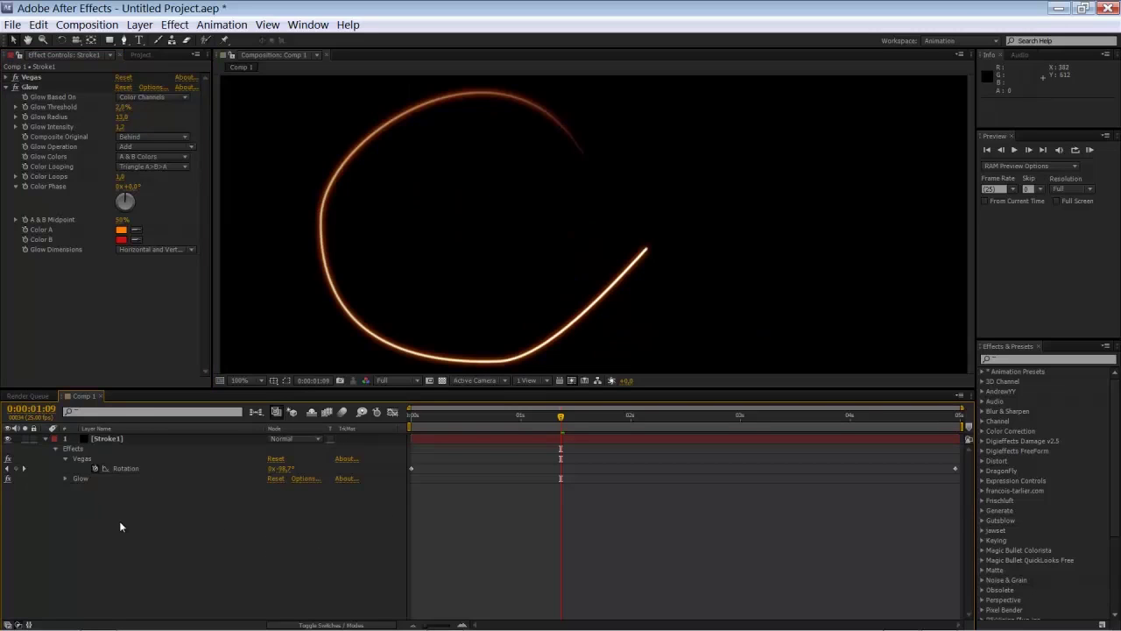
Step: Duplicate the glowing Stroke1 layer and name the copy Stroke2
left_click(44, 442)
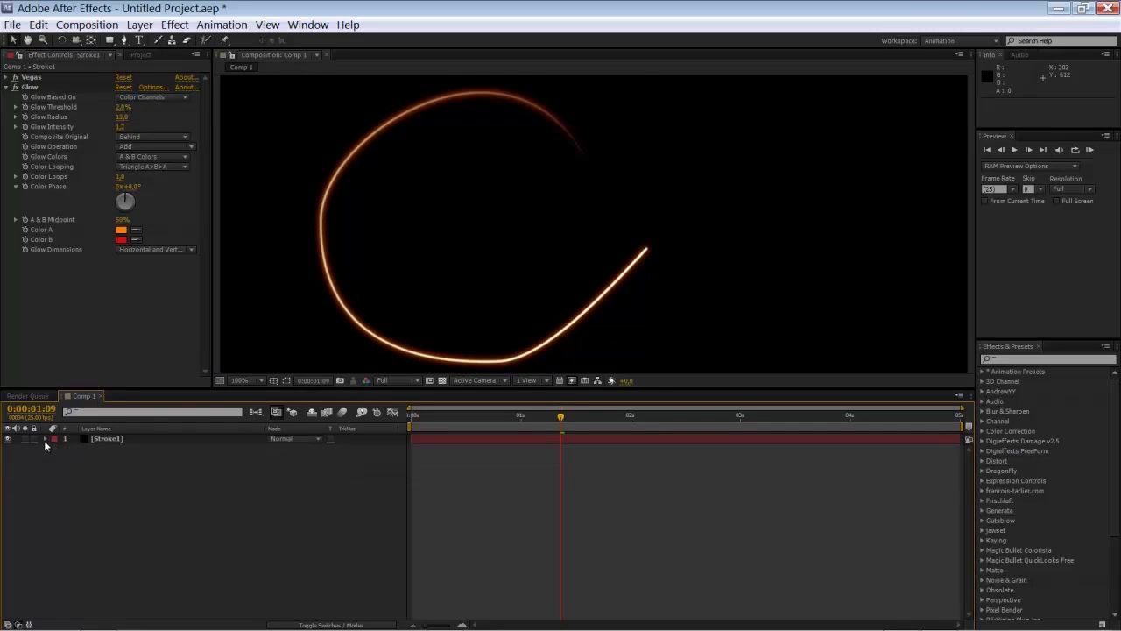
key("comma")
key("comma")
key("KP_0")
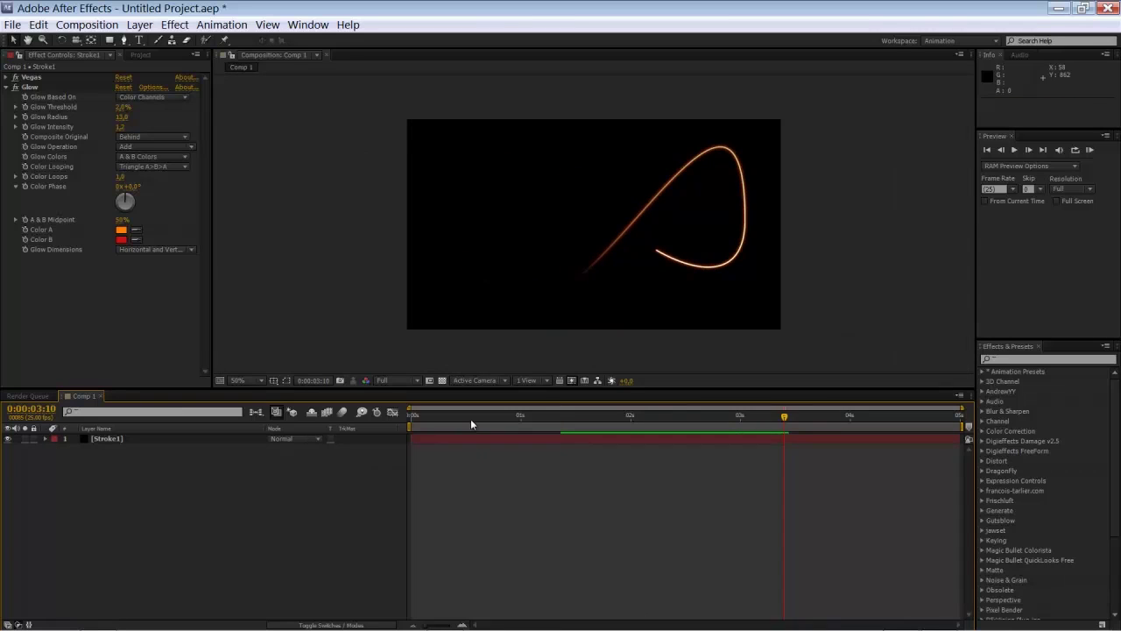
left_click(107, 439)
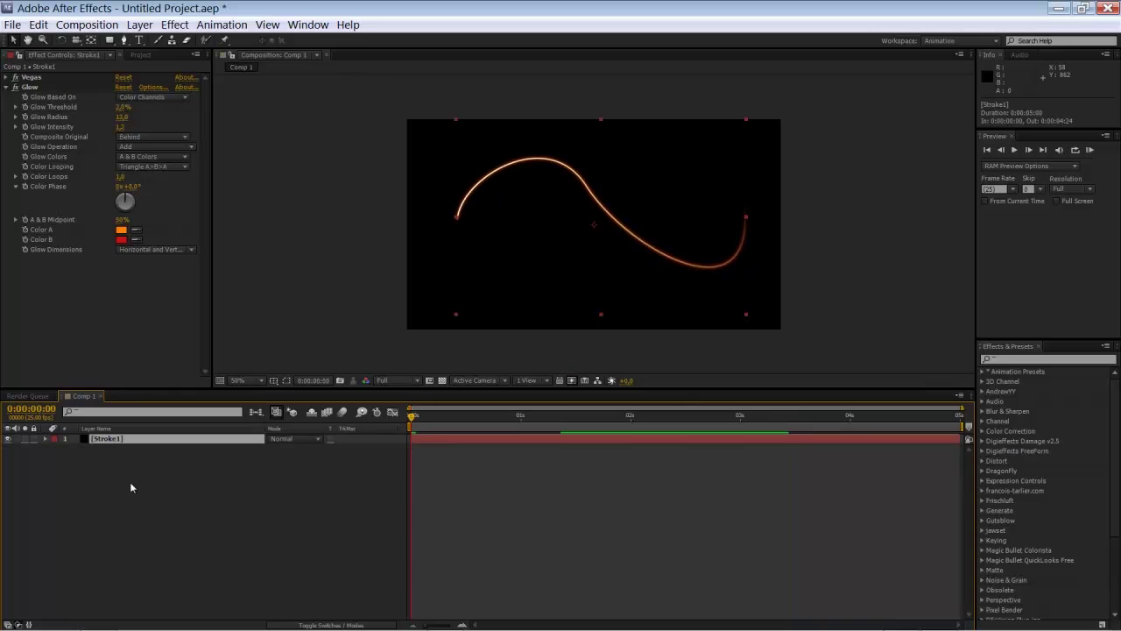
key("ctrl+d")
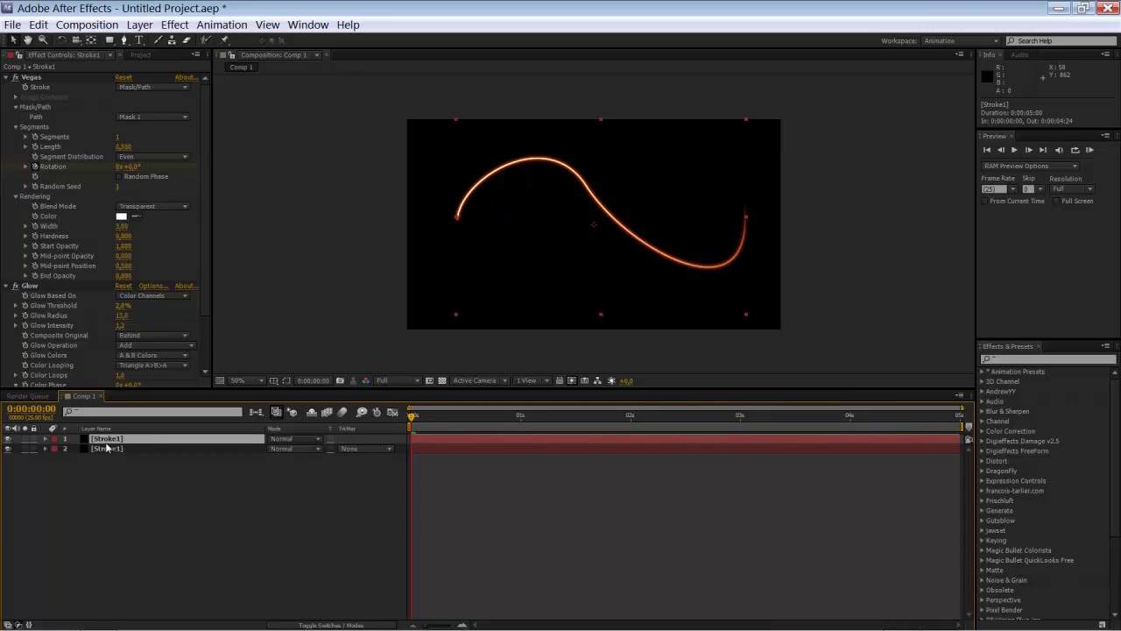
key("Return")
left_click(57, 451)
Step: Give the two stroke layers different label colours
left_click(57, 450)
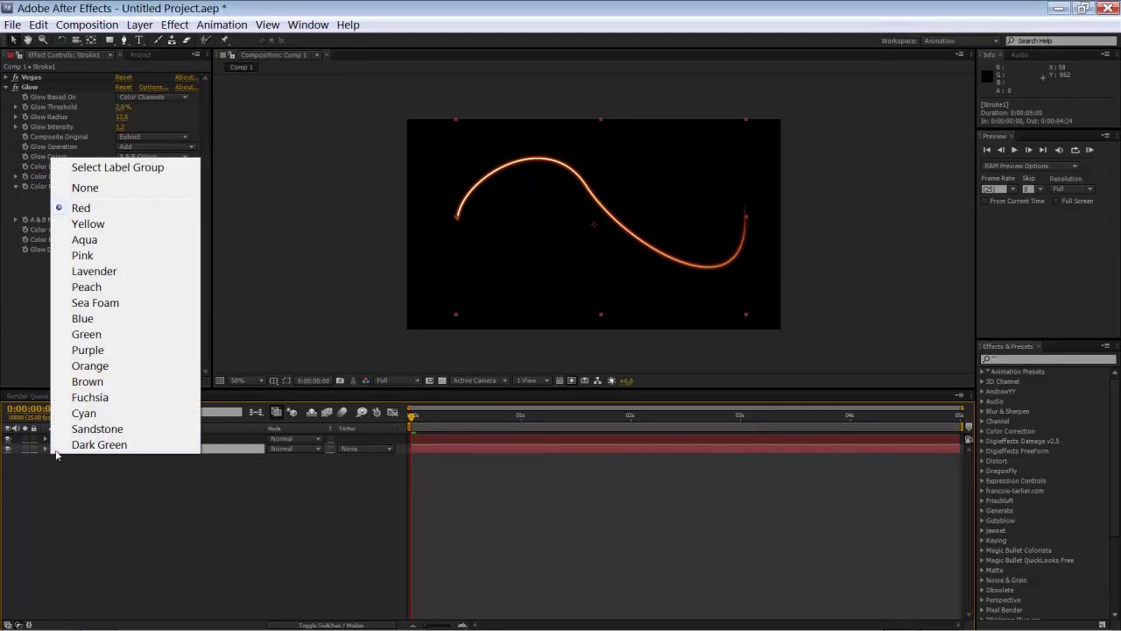
left_click(57, 452)
left_click(55, 437)
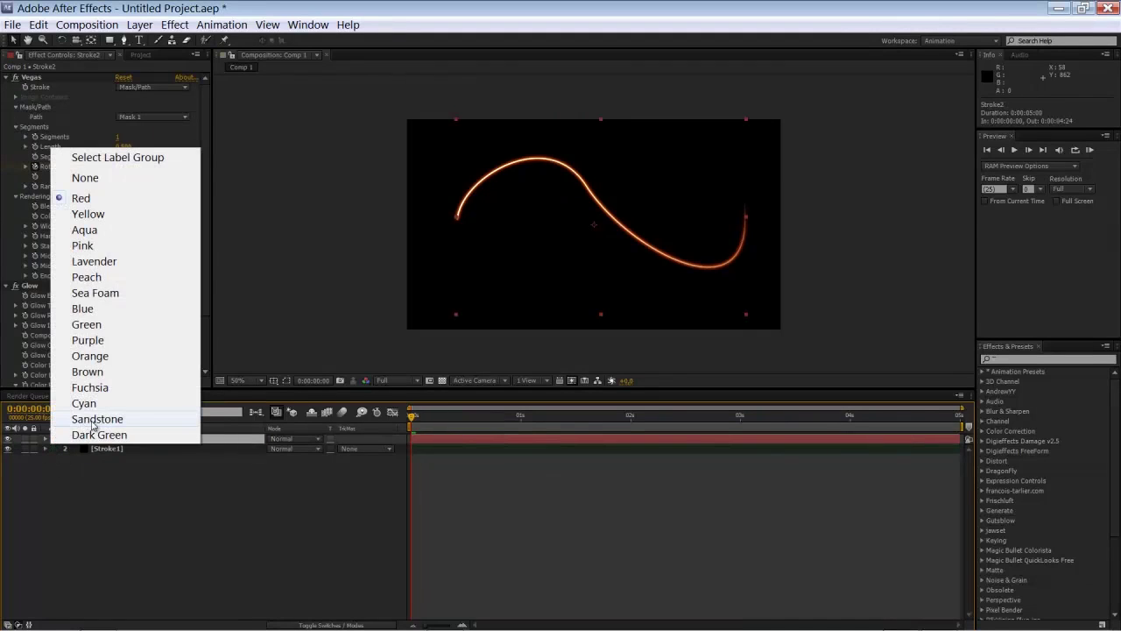
left_click(92, 435)
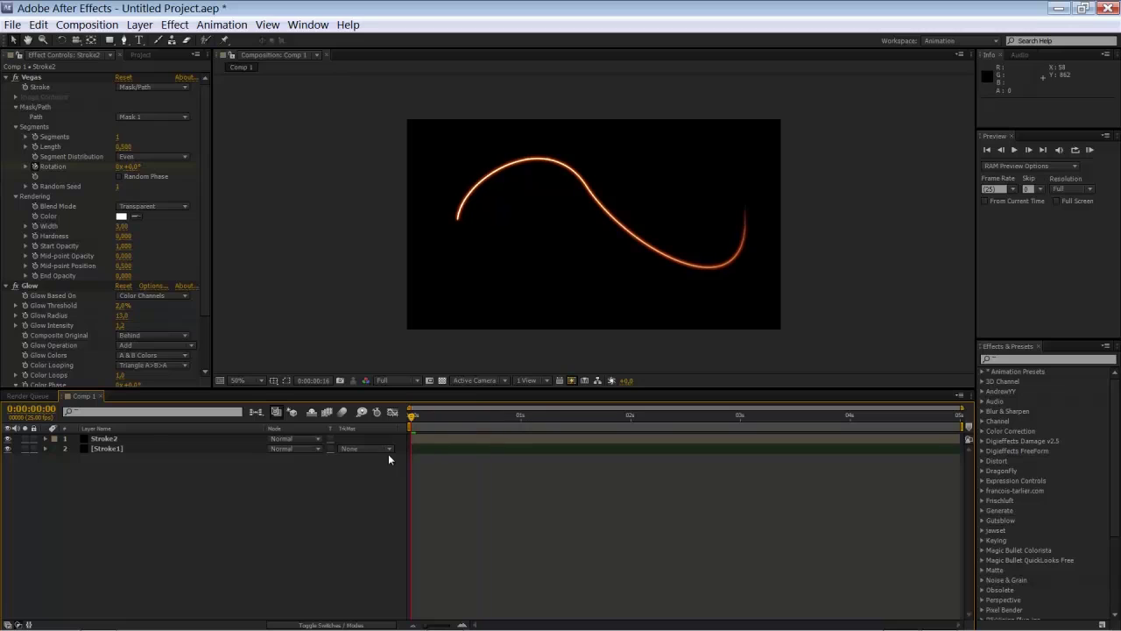
left_click(116, 441)
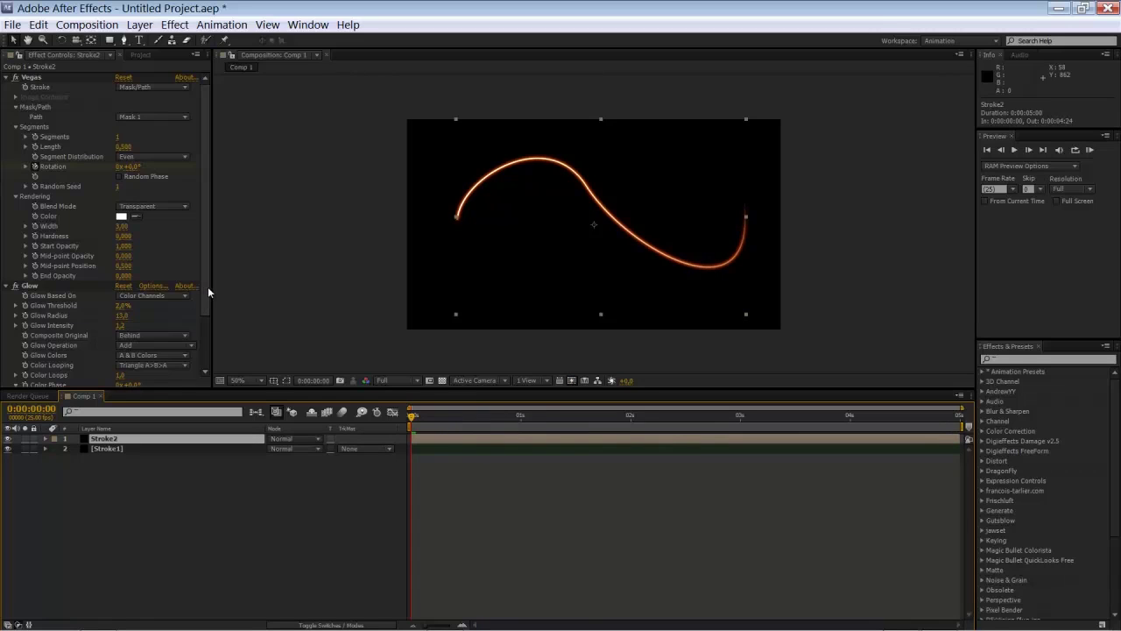
Step: Change Stroke2's Glow Color A to blue and Color B to cyan-blue 08D7EF
left_click(205, 370)
left_click(120, 364)
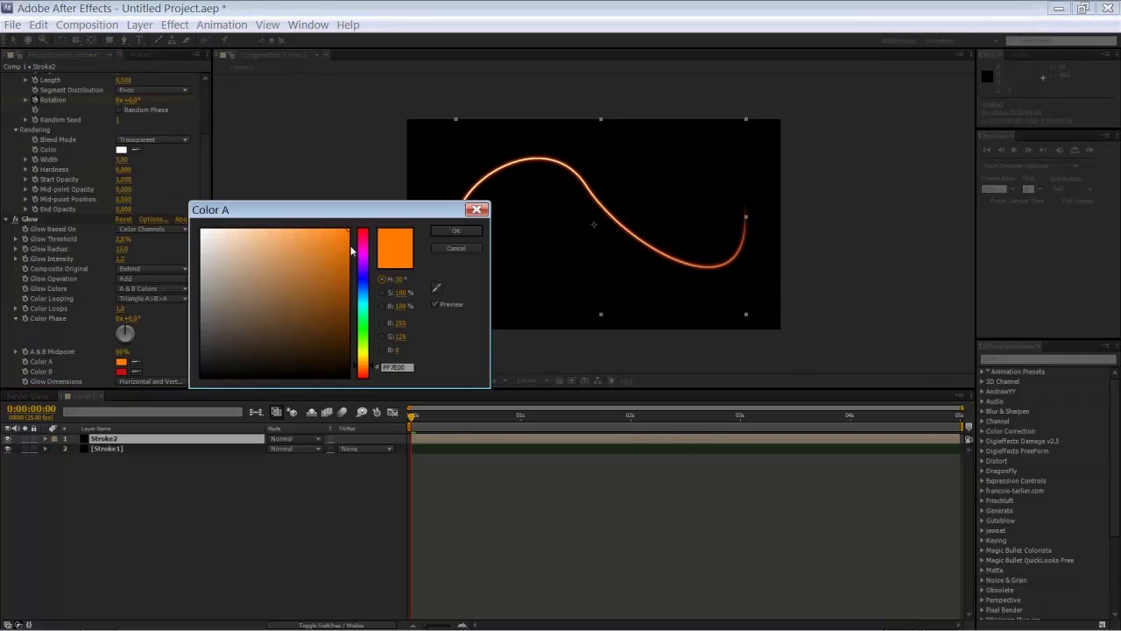
left_click(363, 284)
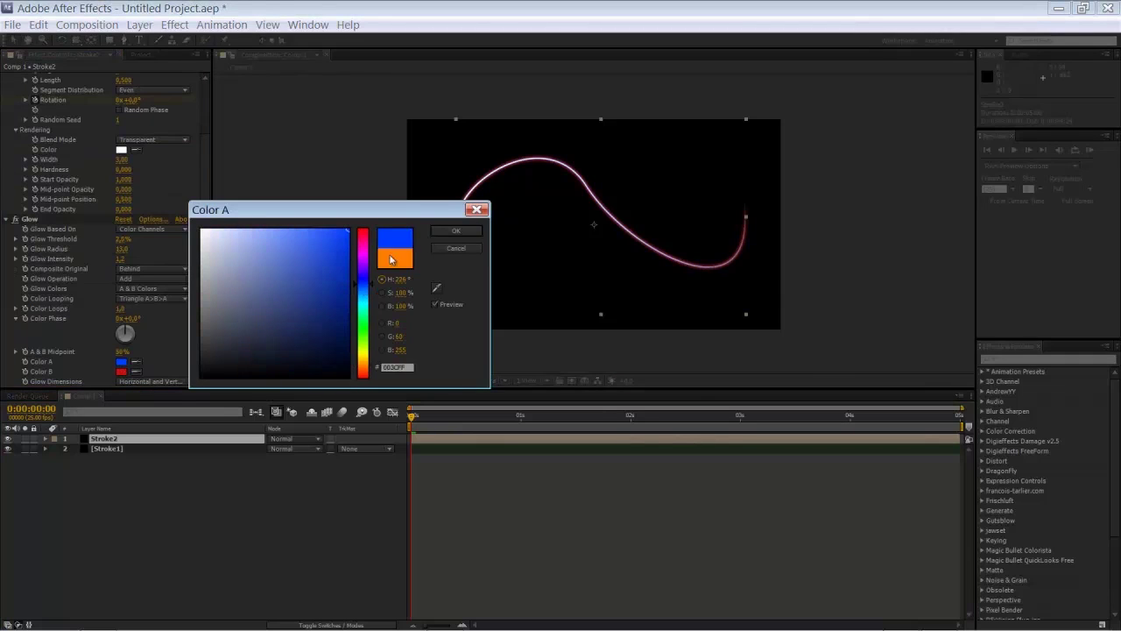
left_click(456, 231)
left_click(121, 372)
left_click(360, 306)
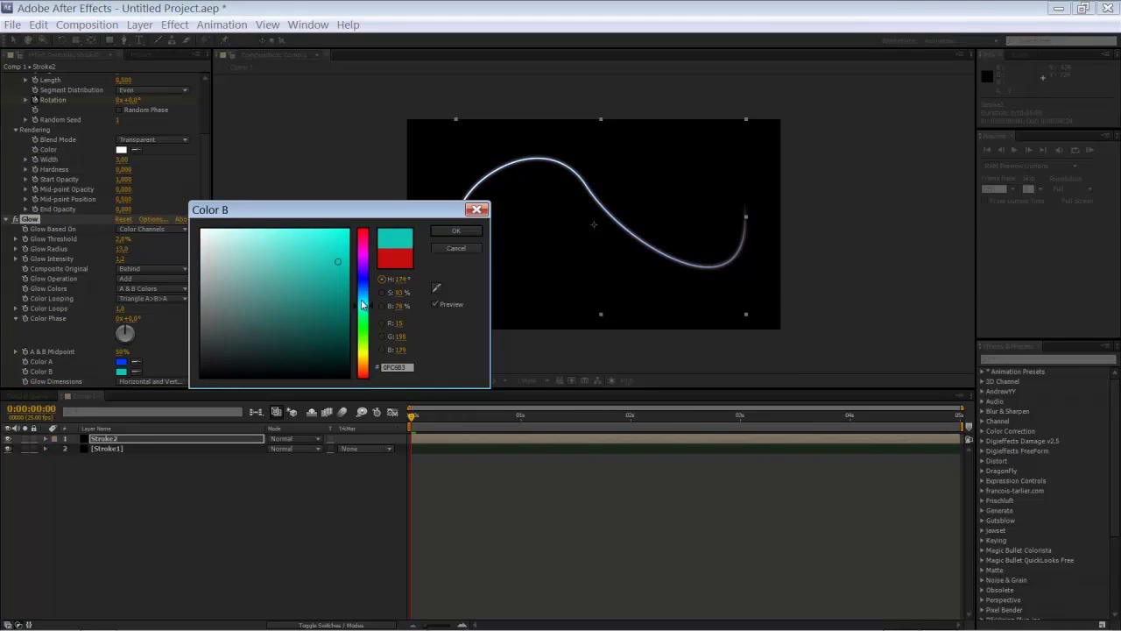
left_click_drag(336, 245, 343, 237)
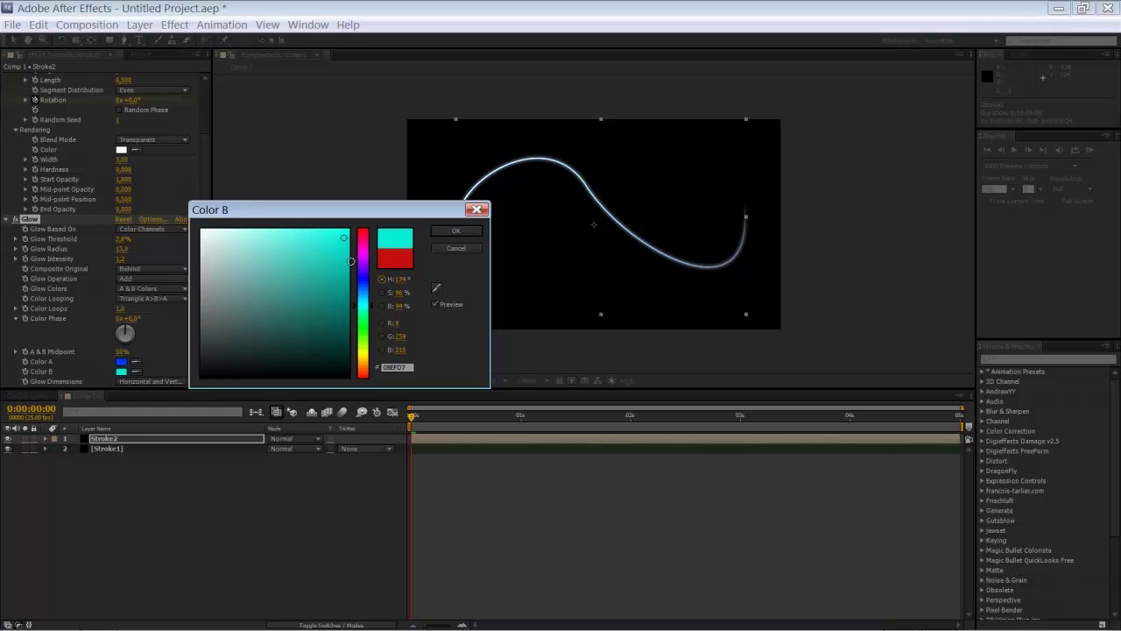
left_click_drag(360, 302, 359, 303)
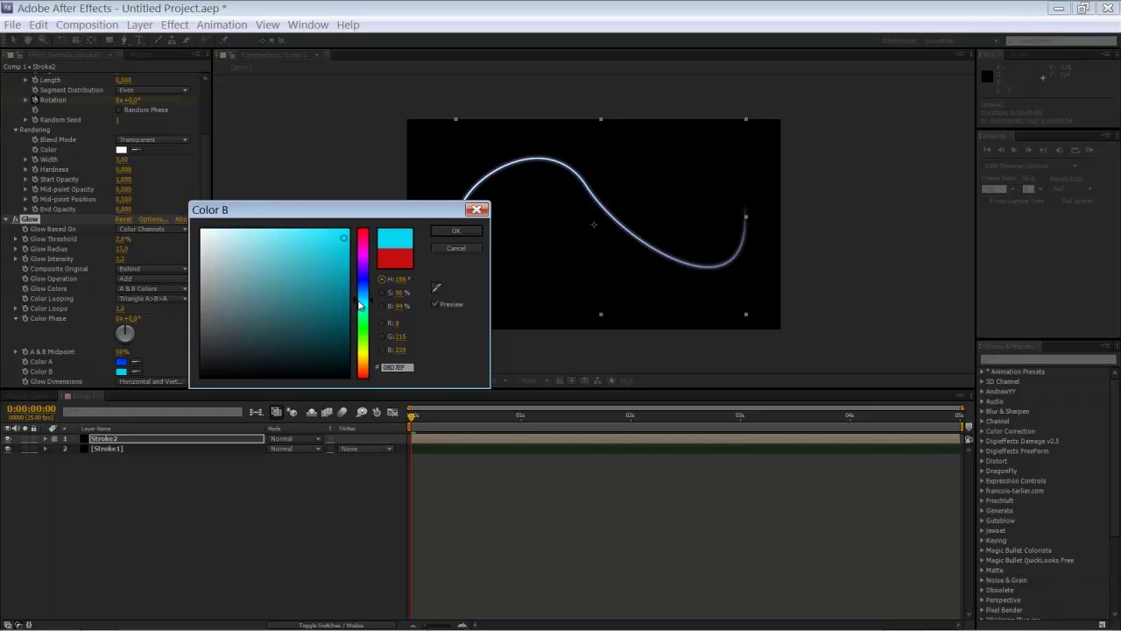
left_click(455, 230)
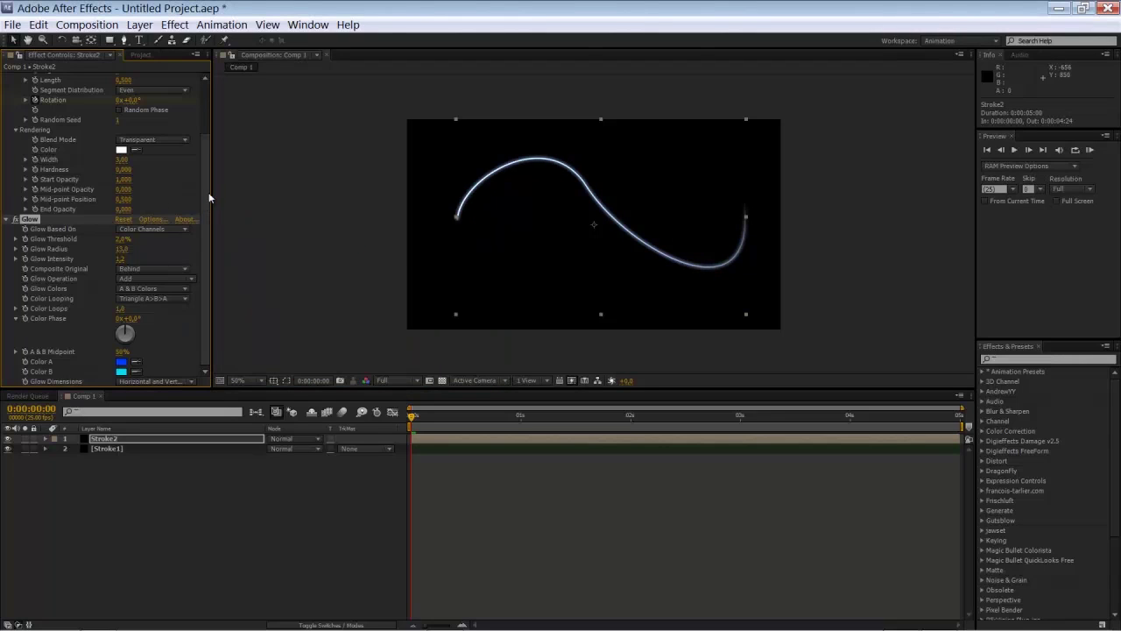
Step: Shorten Stroke2's Vegas stroke Length to 0,250 and scrub to check it
left_click_drag(208, 186, 203, 143)
left_click(124, 146)
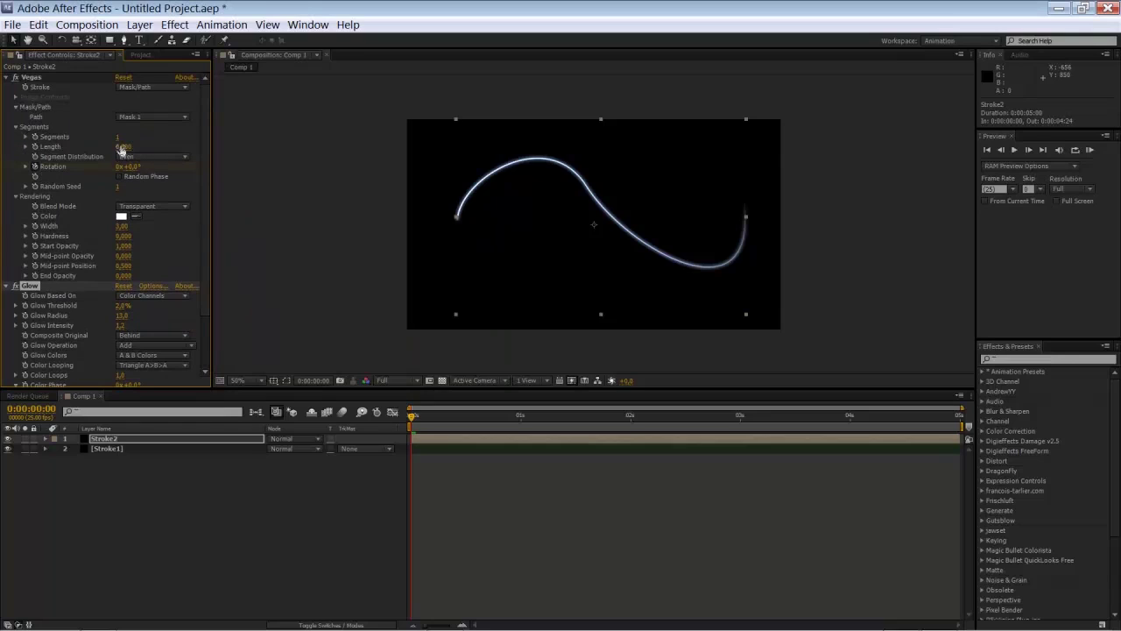
type("0,25")
key("Return")
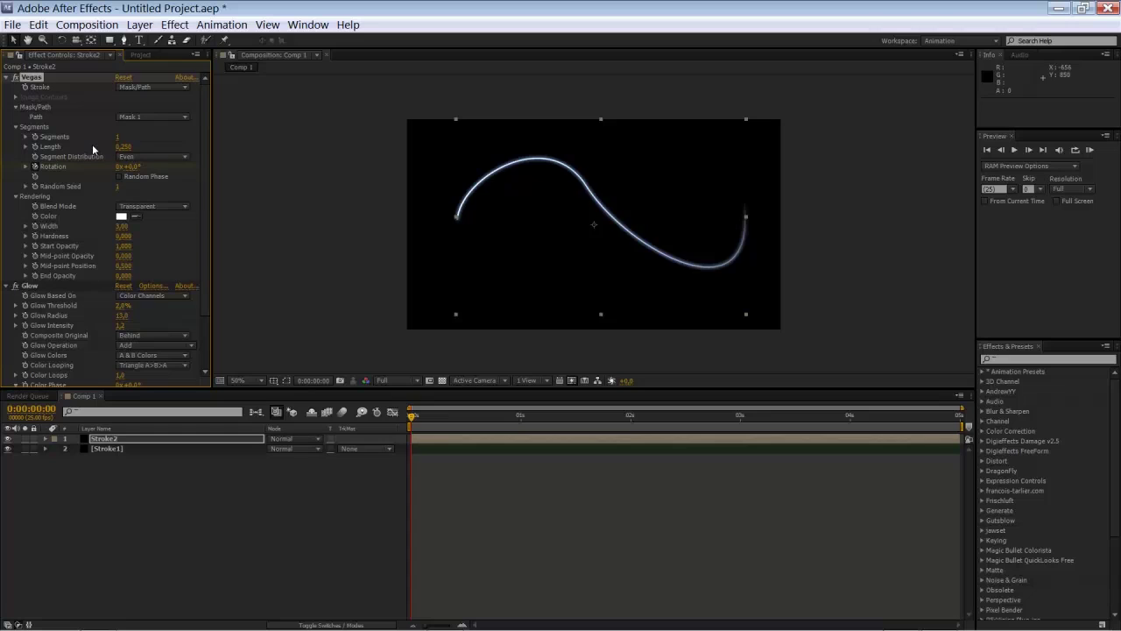
mouse_move(433, 421)
left_mouse_down()
mouse_move(549, 429)
mouse_move(547, 451)
mouse_move(671, 459)
mouse_move(877, 450)
mouse_move(451, 509)
mouse_move(571, 510)
left_mouse_up()
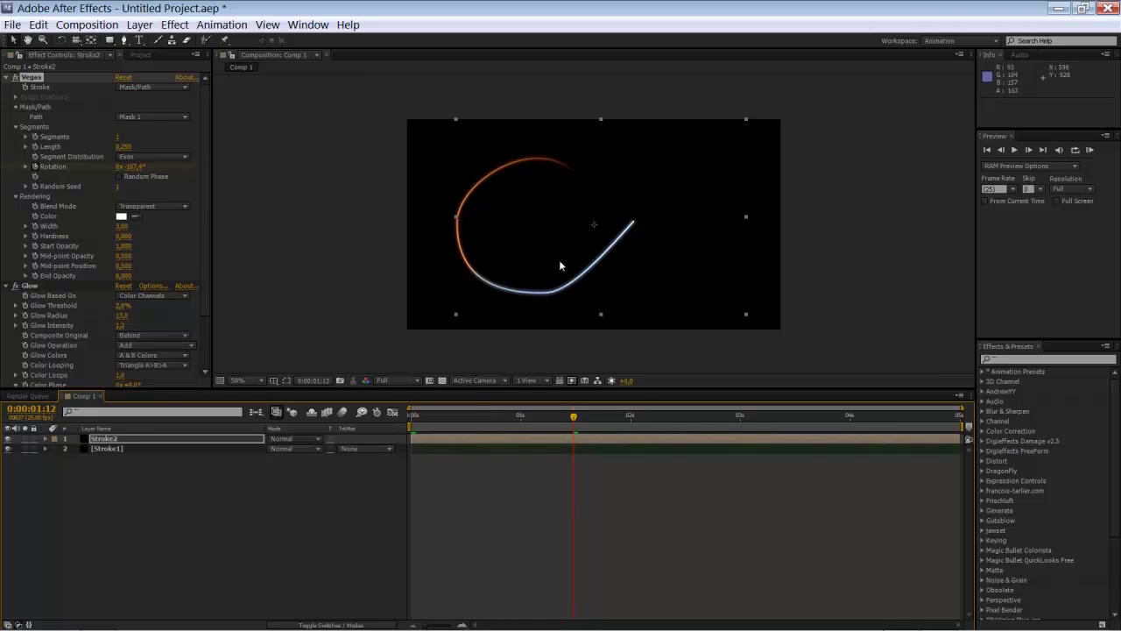
Step: Add a new adjustment layer above the stroke layers in Comp 1
right_click(469, 526)
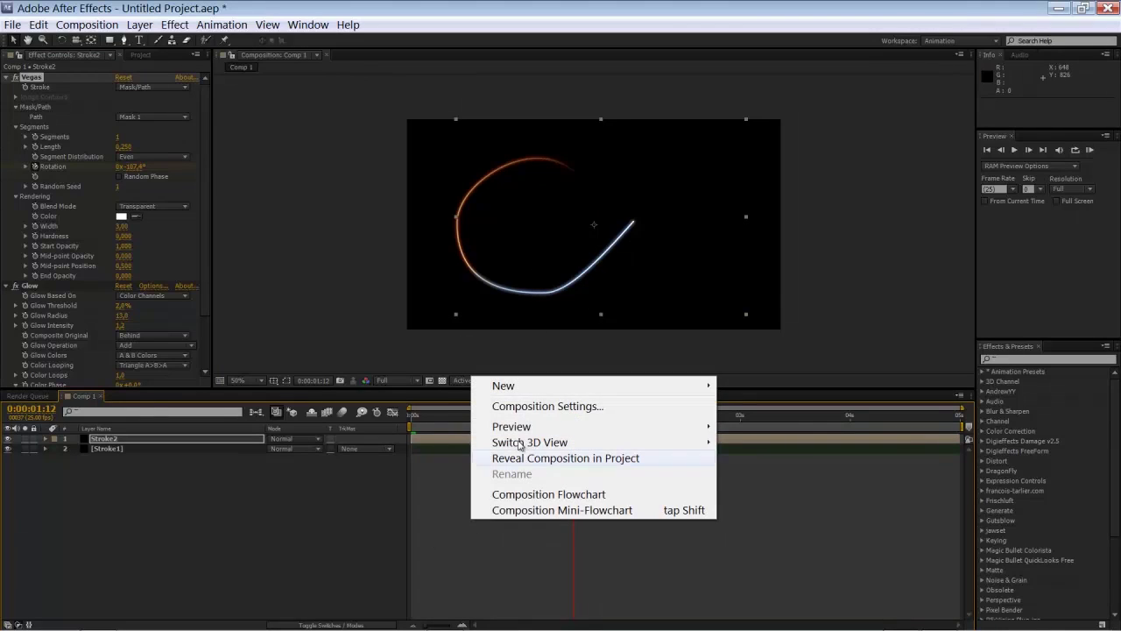
mouse_move(666, 396)
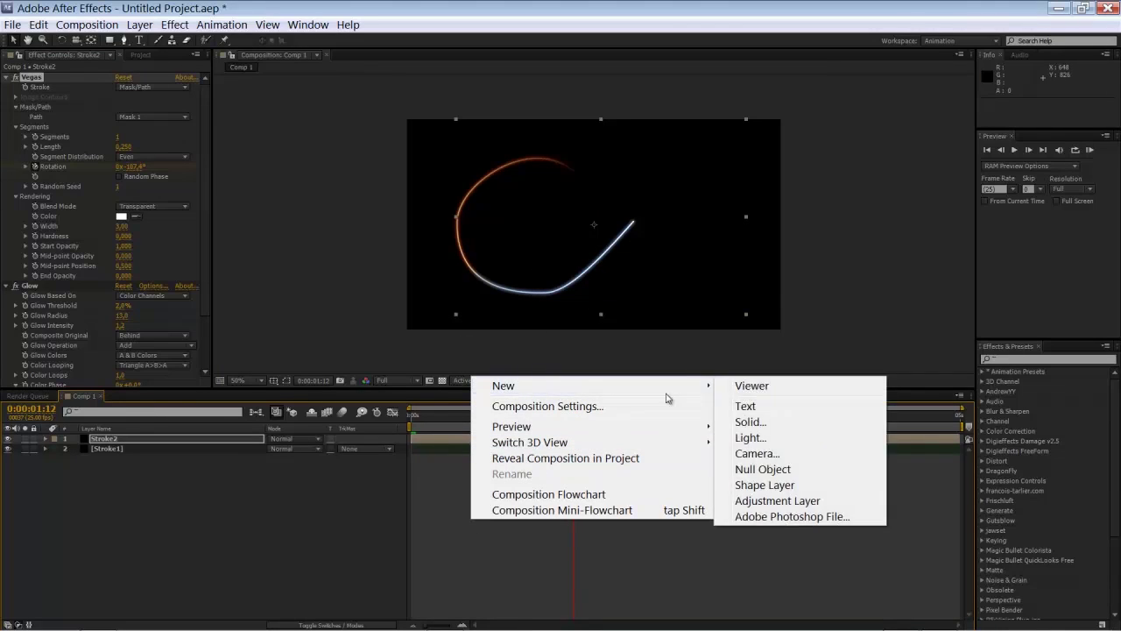
left_click(758, 501)
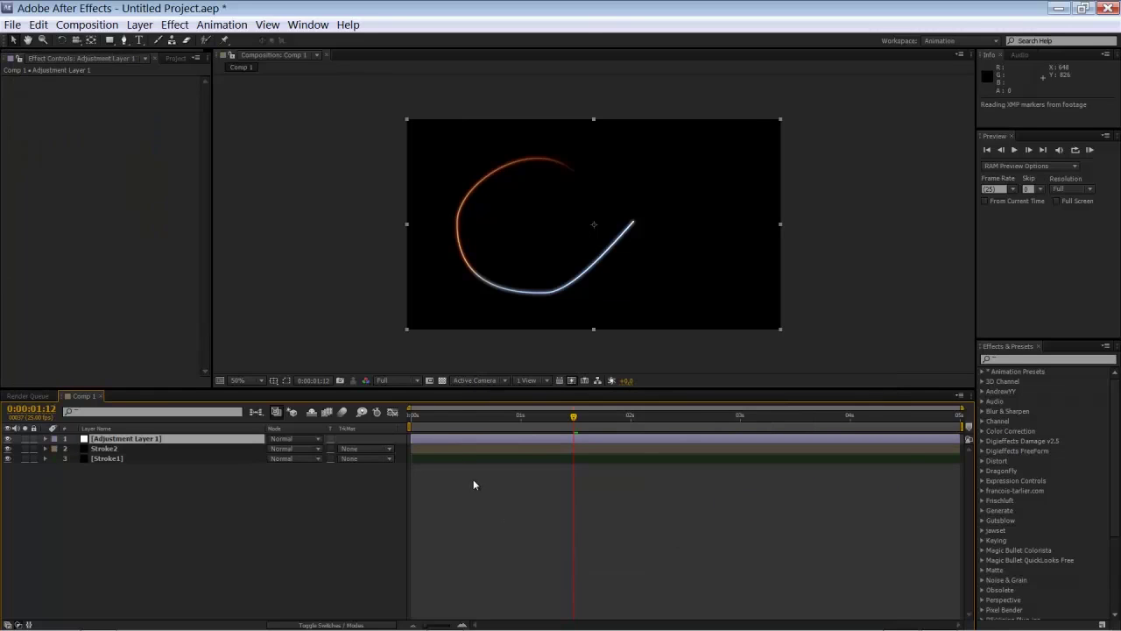
Step: Apply Turbulent Displace (Amount 50, Size 100) to the adjustment layer and preview the distortion
right_click(441, 437)
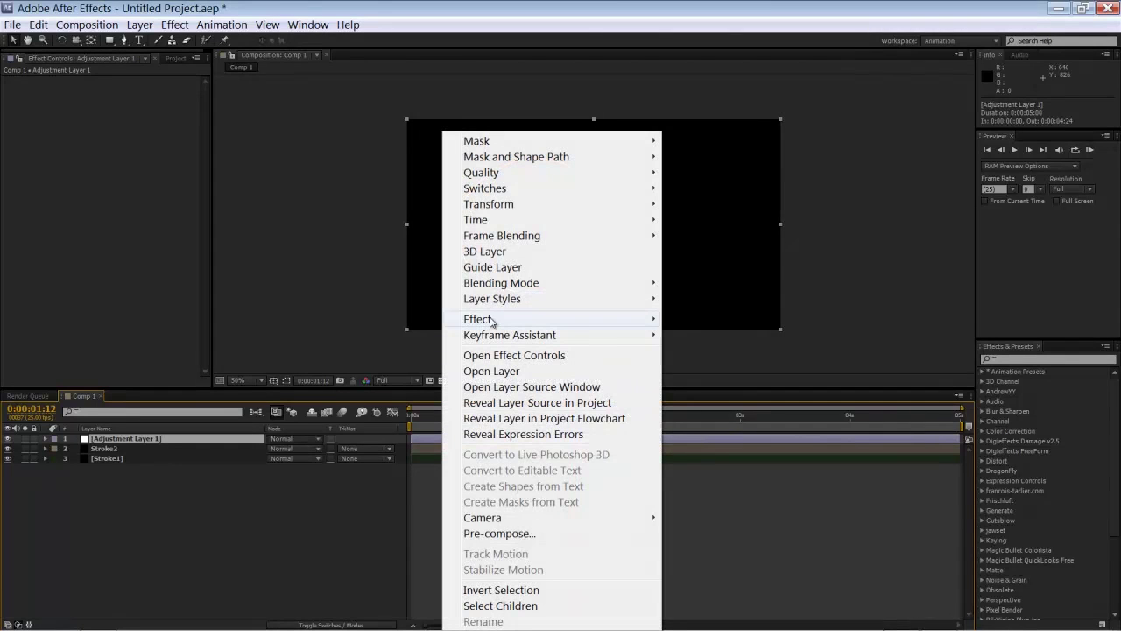
mouse_move(491, 322)
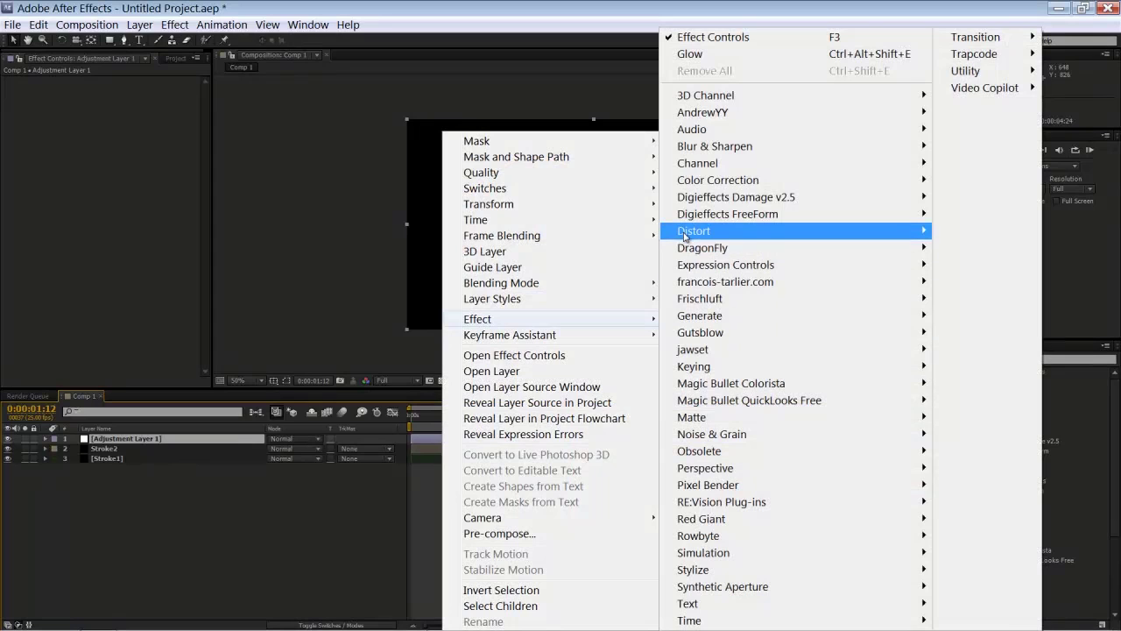
mouse_move(876, 231)
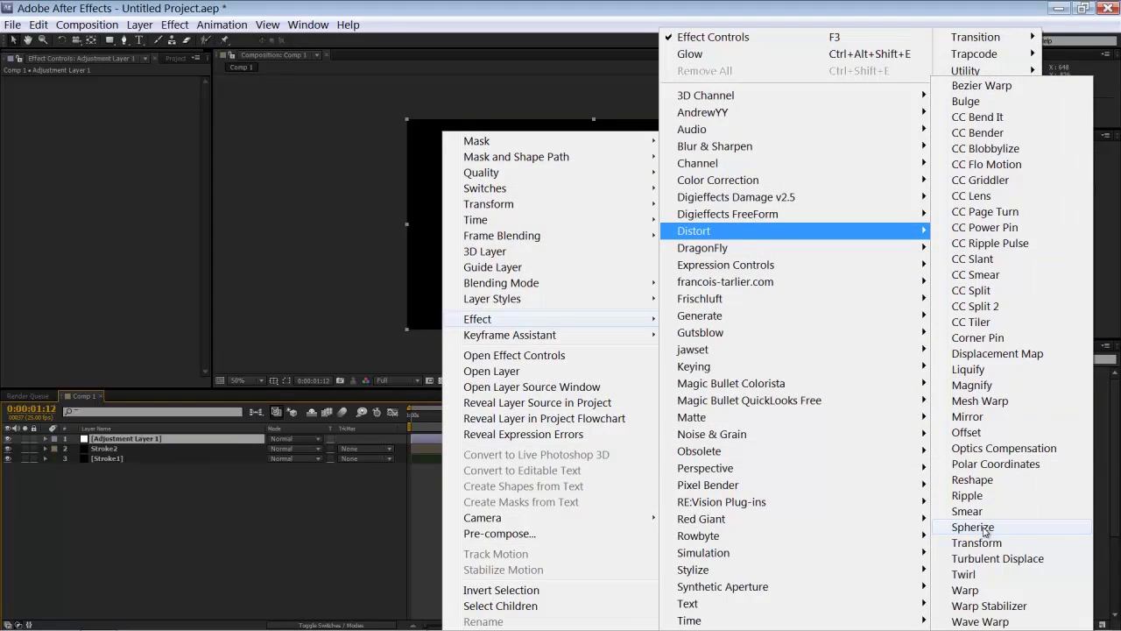
left_click(985, 558)
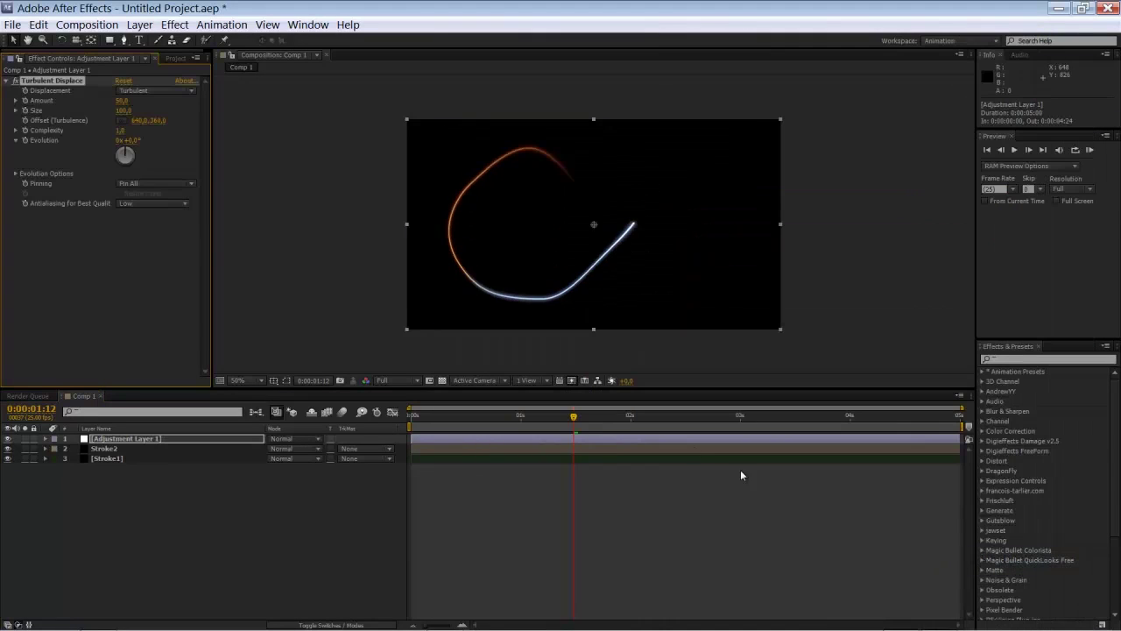
key("space")
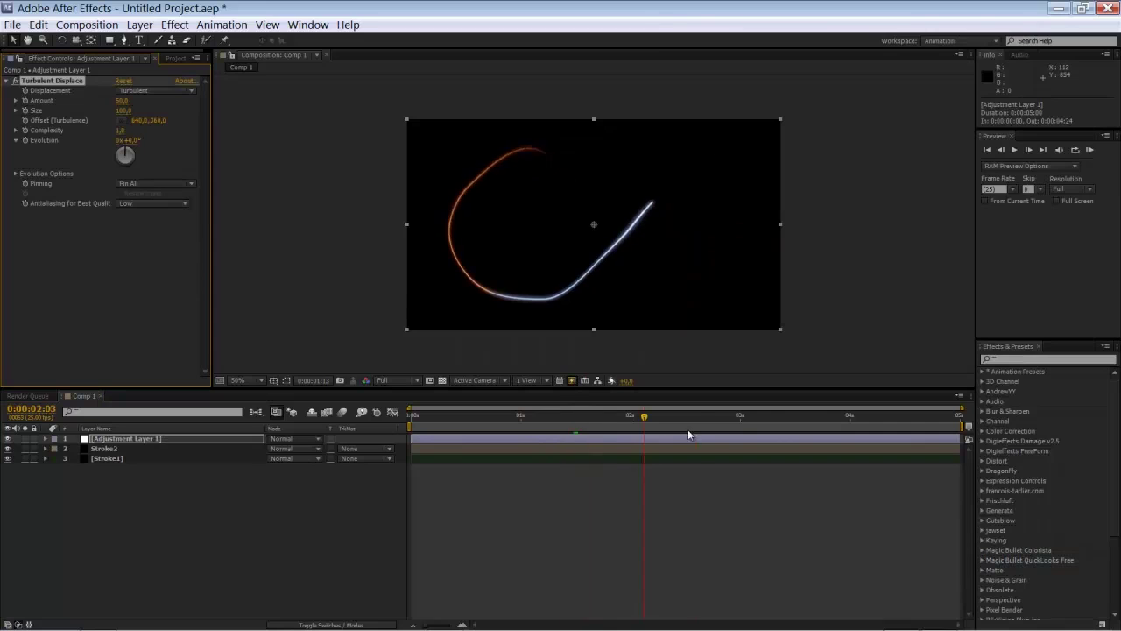
Step: Scrub Turbulent Displace Size down to 19 and preview the finely jagged stroke
mouse_move(493, 509)
left_mouse_down()
mouse_move(774, 483)
mouse_move(457, 532)
mouse_move(794, 509)
mouse_move(768, 518)
left_mouse_up()
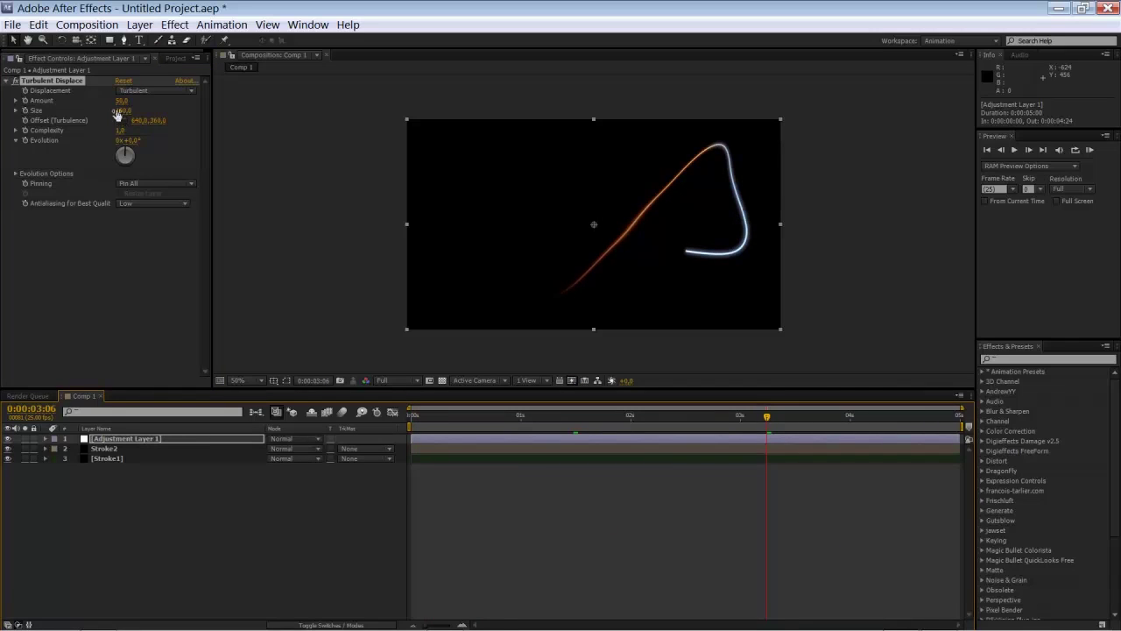
mouse_move(124, 115)
left_mouse_down()
mouse_move(81, 117)
mouse_move(123, 100)
left_mouse_up()
mouse_move(679, 428)
left_mouse_down()
mouse_move(475, 422)
mouse_move(736, 426)
mouse_move(930, 467)
mouse_move(413, 513)
left_mouse_up()
key("space")
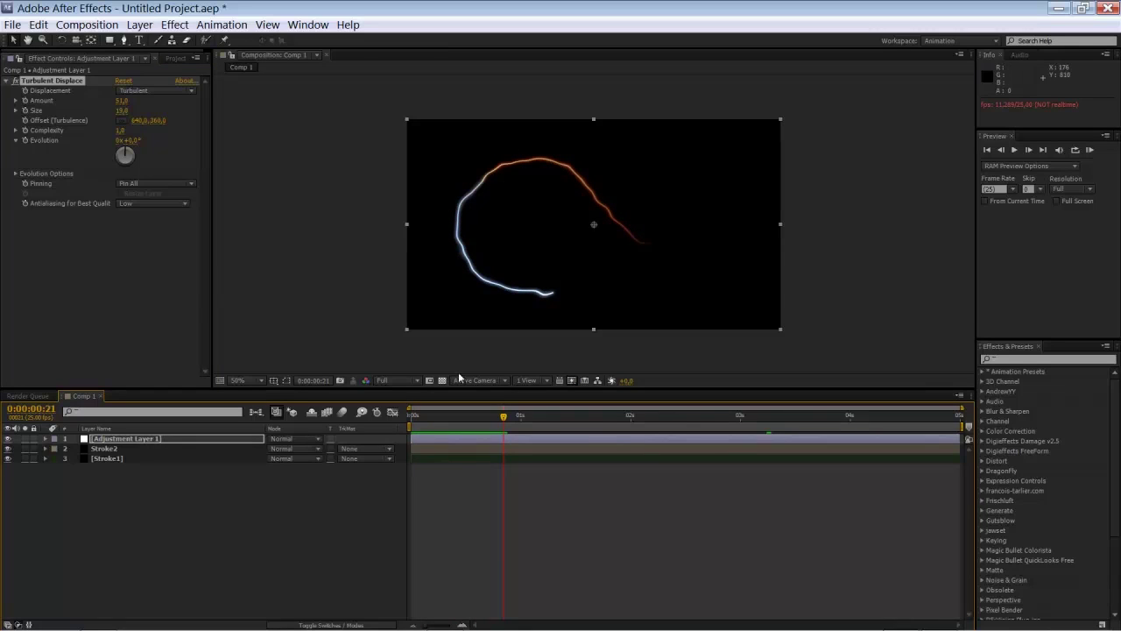
left_click_drag(477, 424, 393, 426)
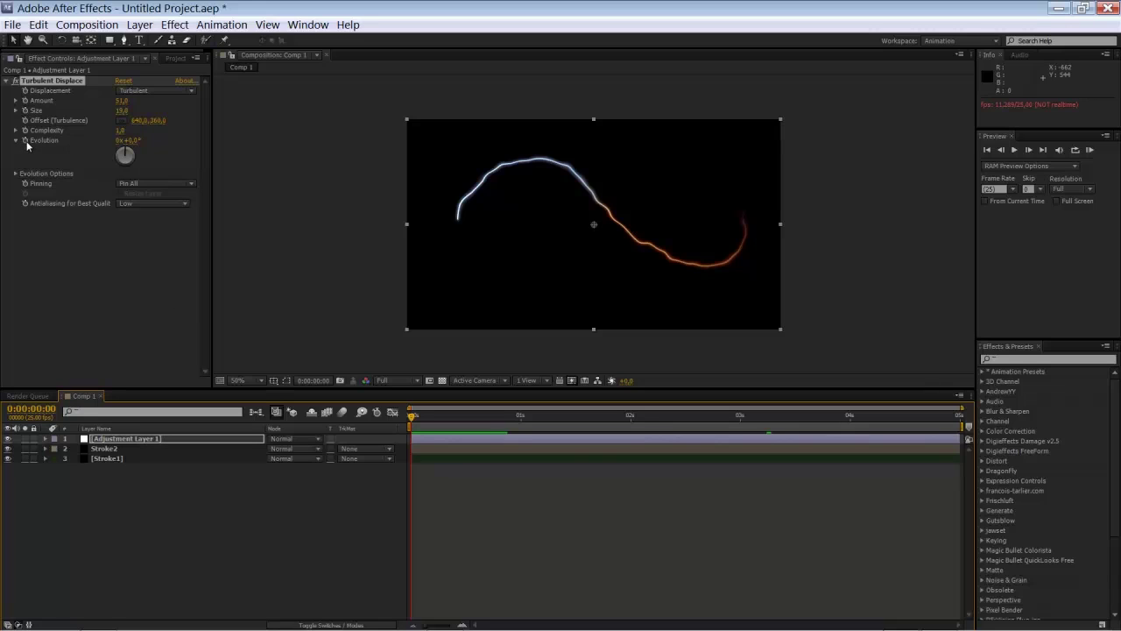
Step: Keyframe Turbulent Displace Evolution from 0 to 1 full revolution at the comp's last frame
left_click(85, 277)
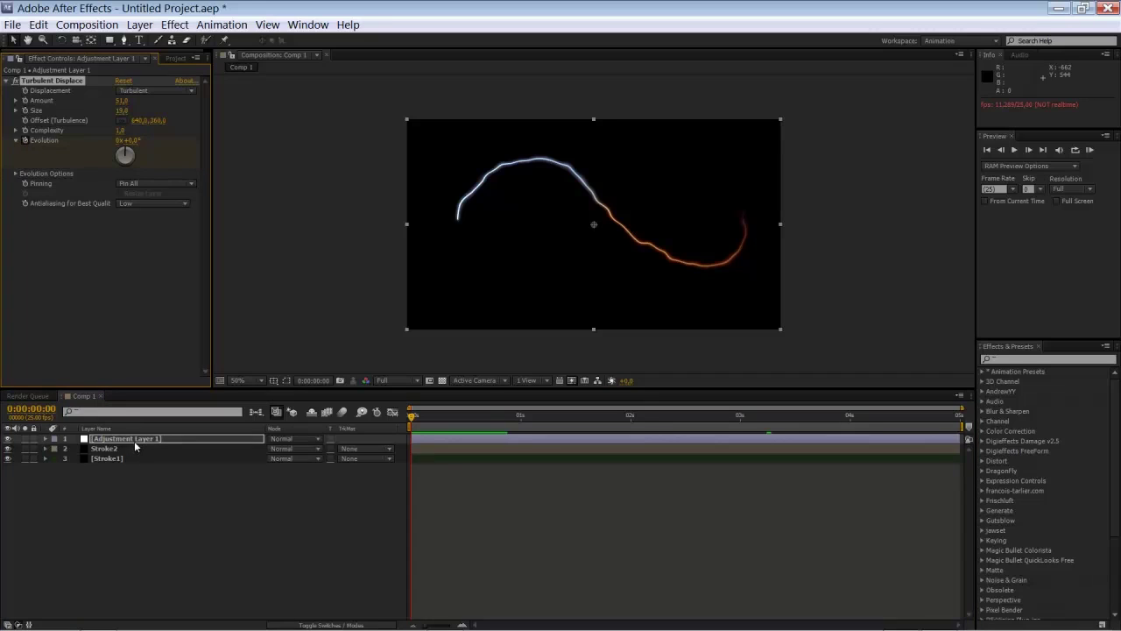
key("u")
key("End")
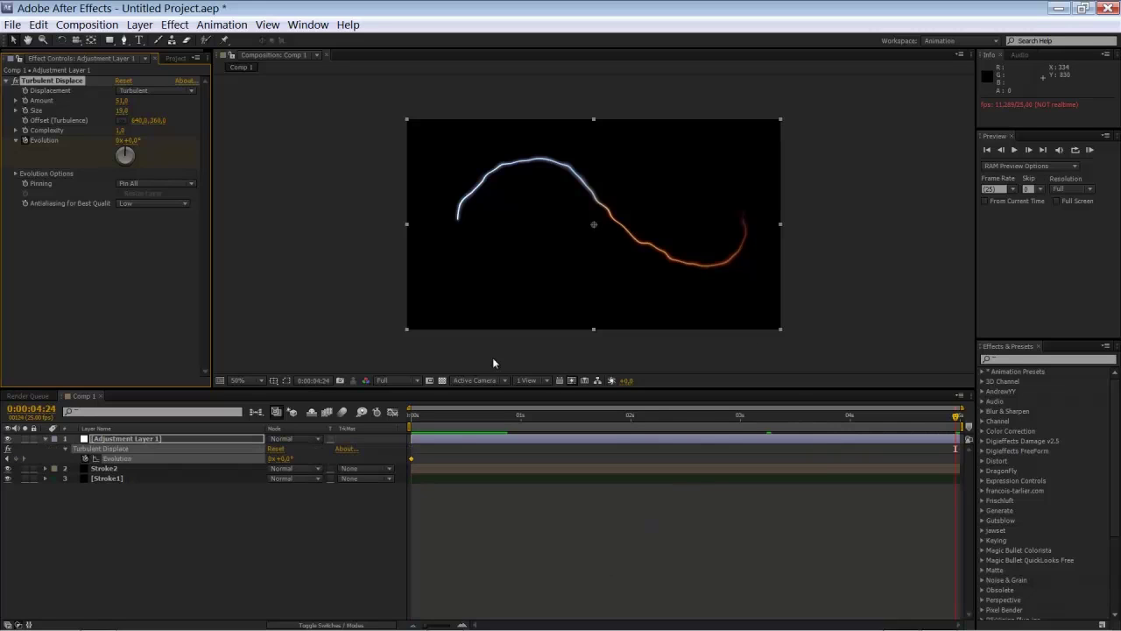
left_click(120, 141)
type("1")
key("Return")
left_click(583, 419)
Step: Scrub and RAM-preview the evolving jagged distortion
left_click_drag(599, 430, 858, 457)
key("KP_0")
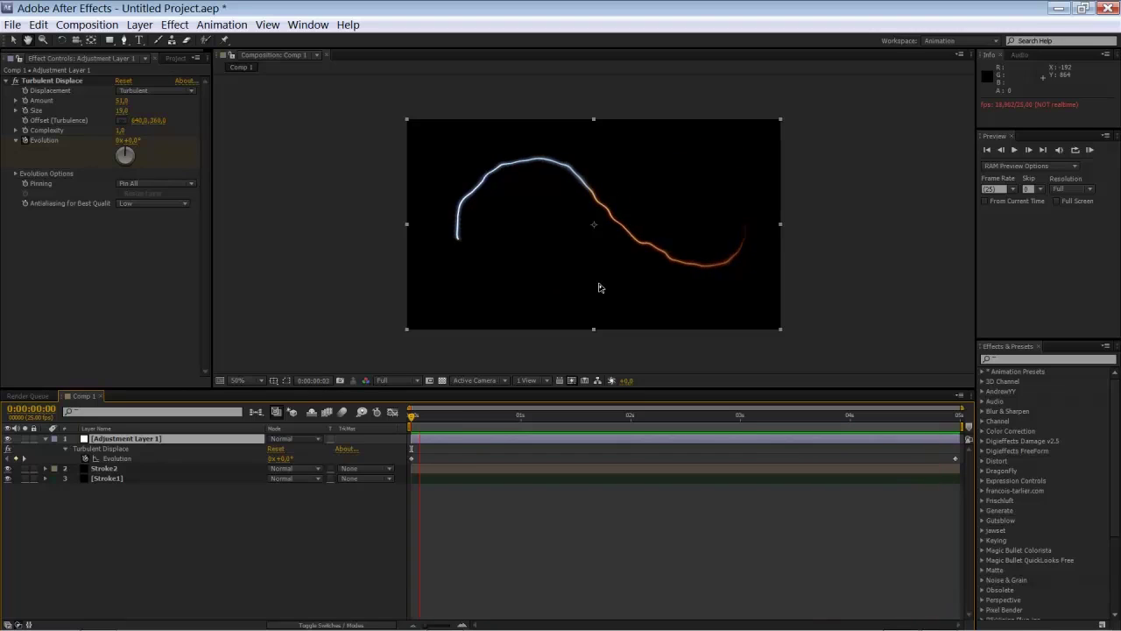
key("space")
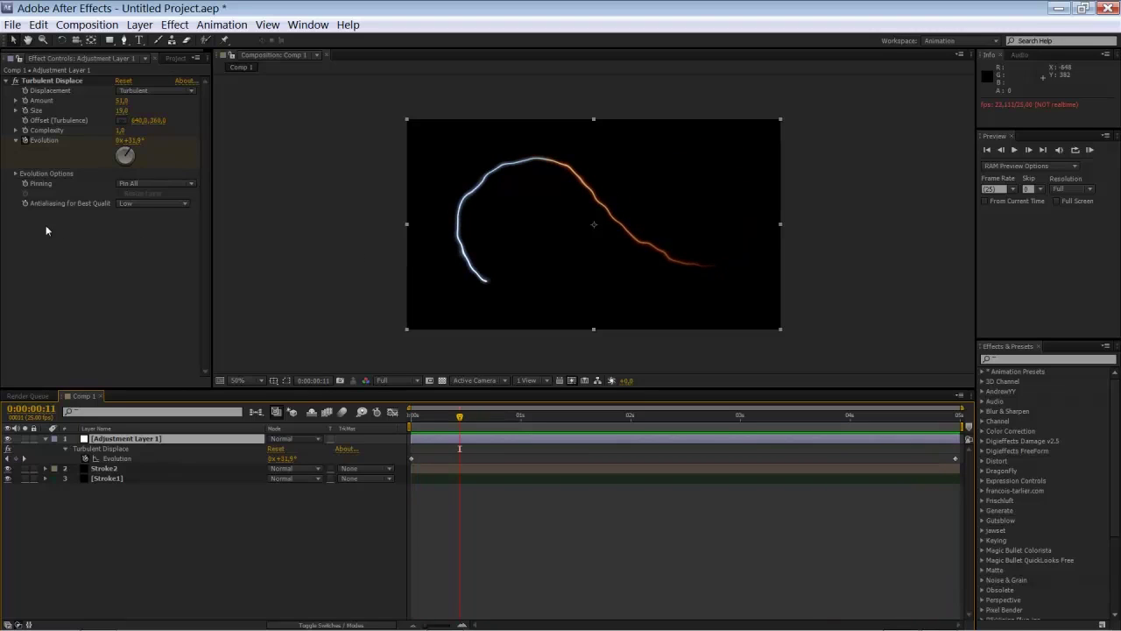
Step: Enable Cycle Evolution under Evolution Options and RAM-preview Comp 1 from the start
left_click(15, 174)
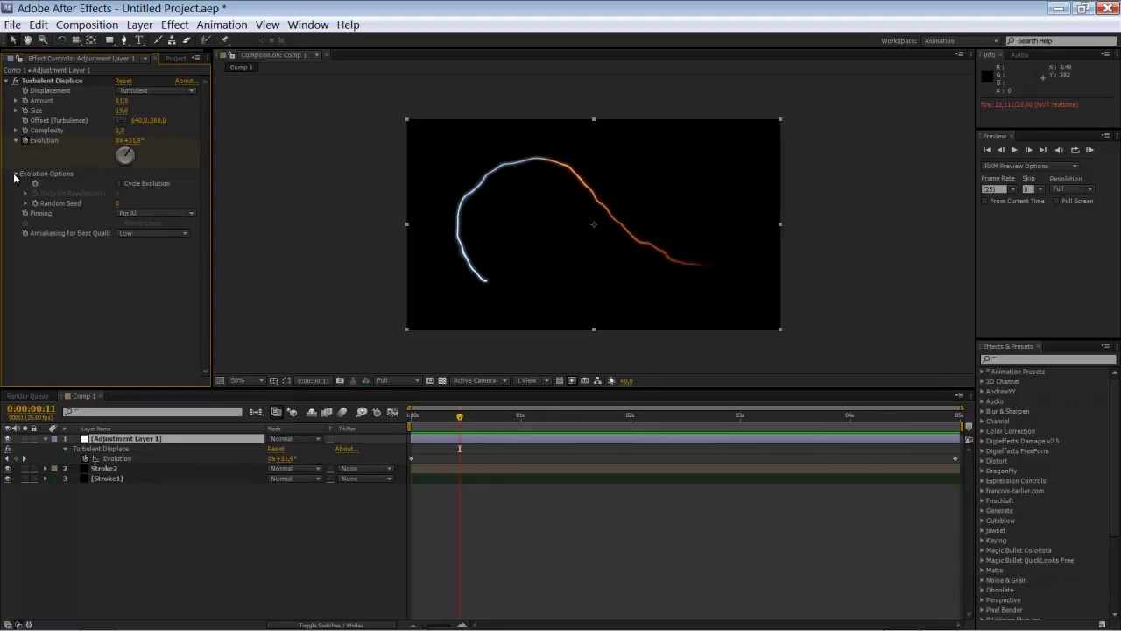
left_click(119, 184)
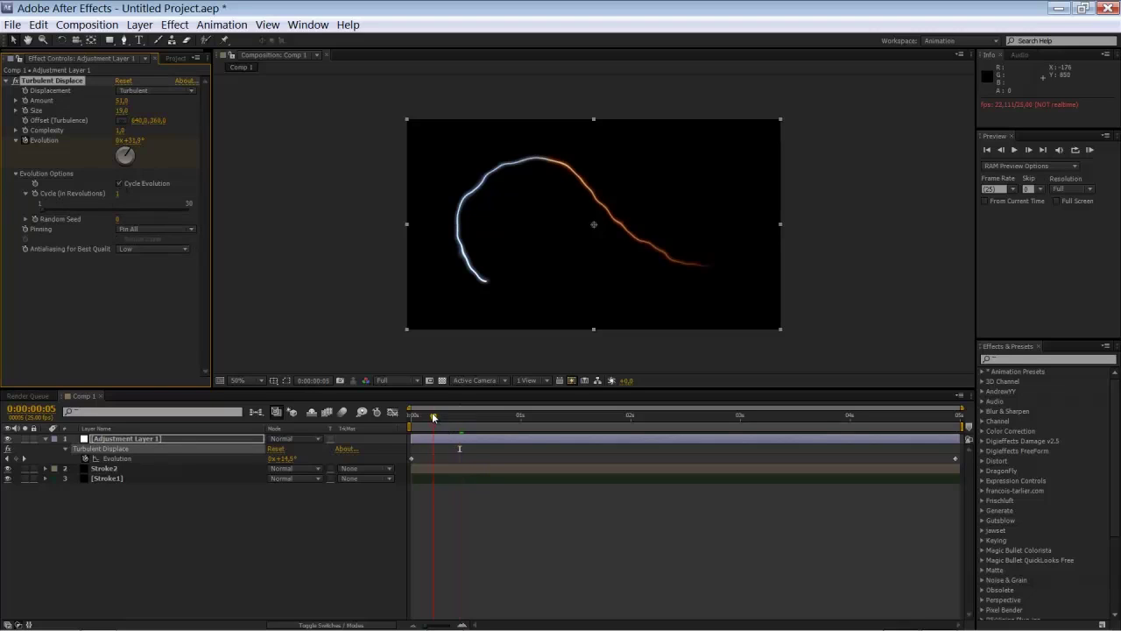
key("Home")
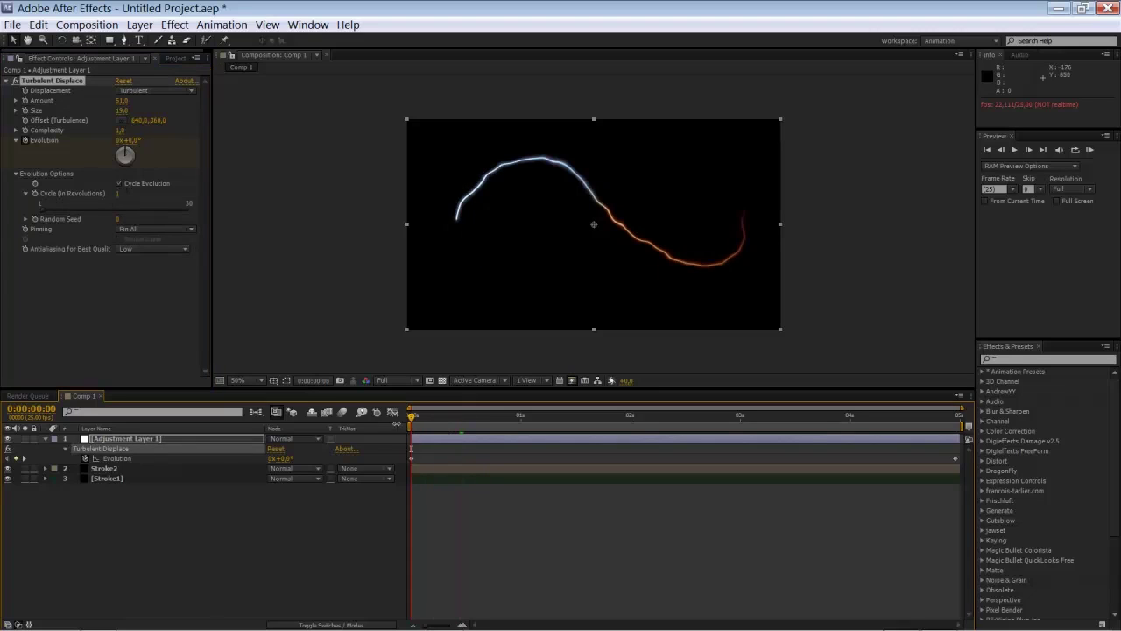
left_click(1089, 150)
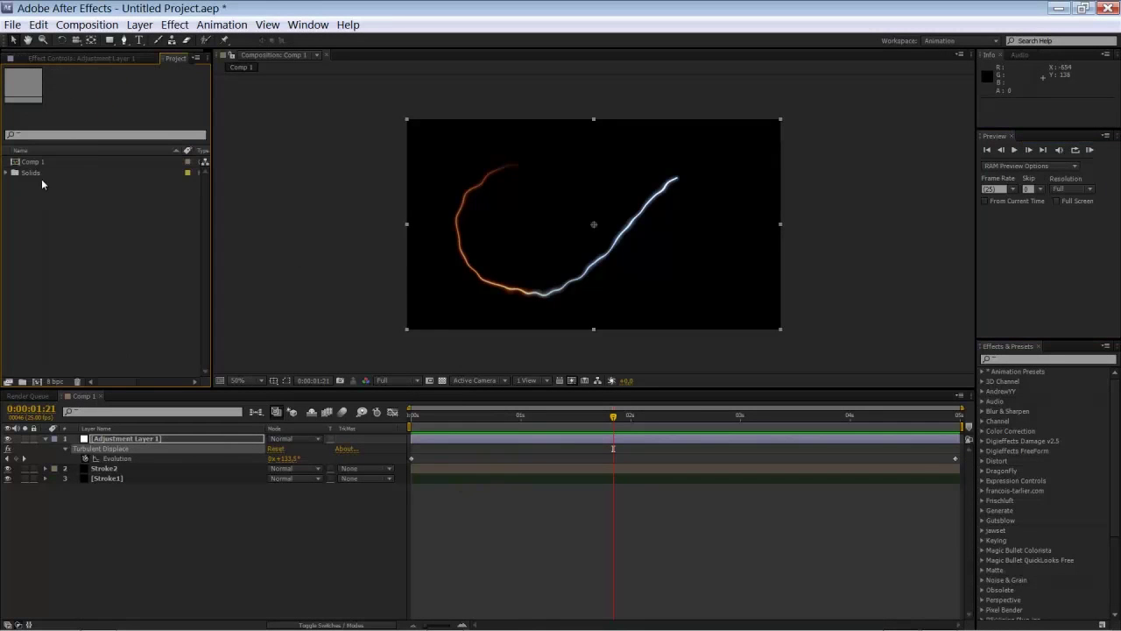
Step: Duplicate Comp 1 as Comp 2 and open its adjustment layer's effect settings
left_click(29, 162)
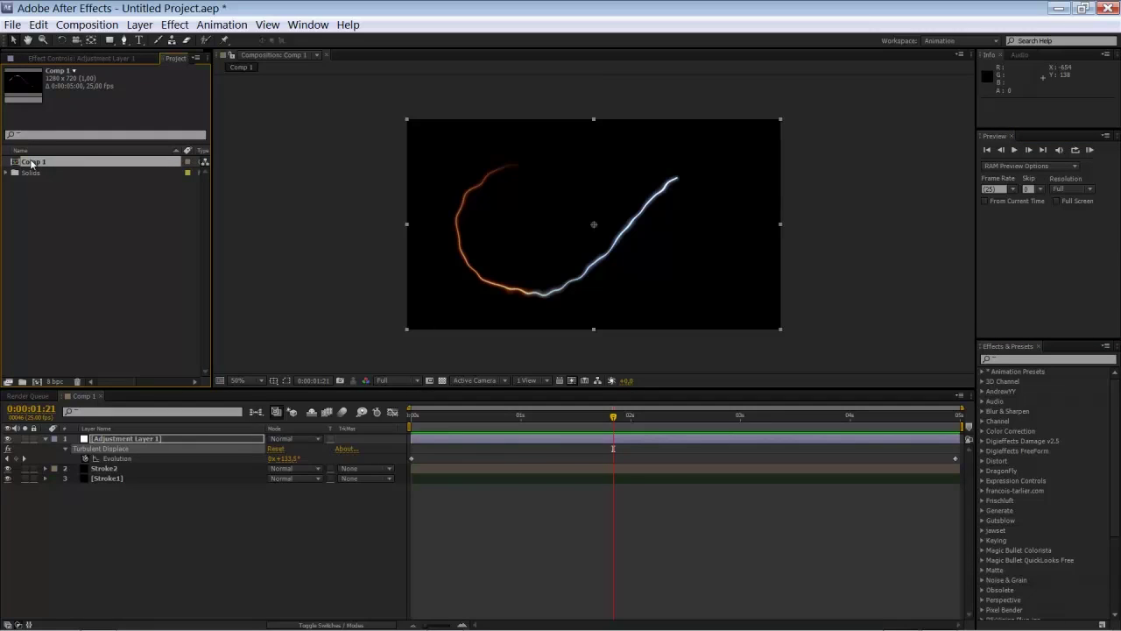
key("ctrl+d")
double_click(34, 173)
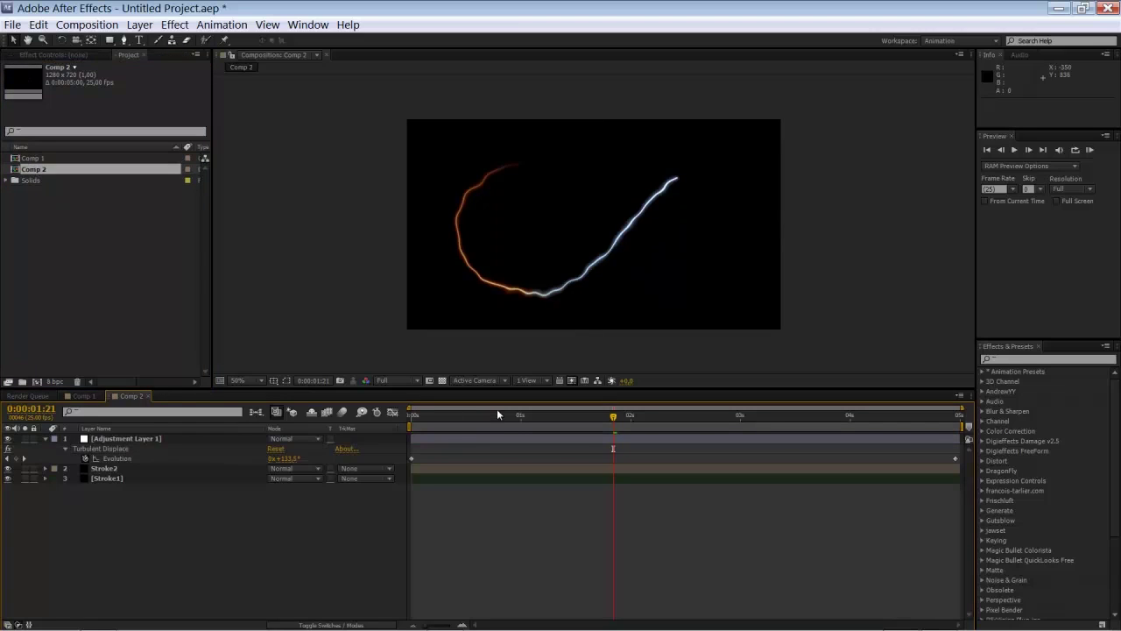
left_click(131, 439)
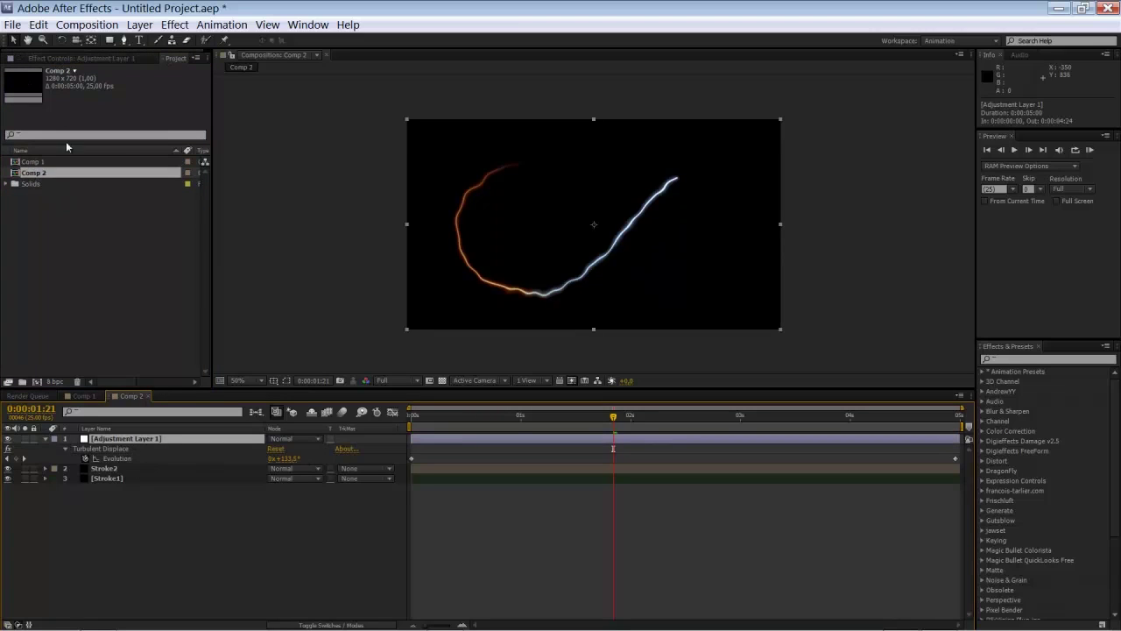
left_click(87, 57)
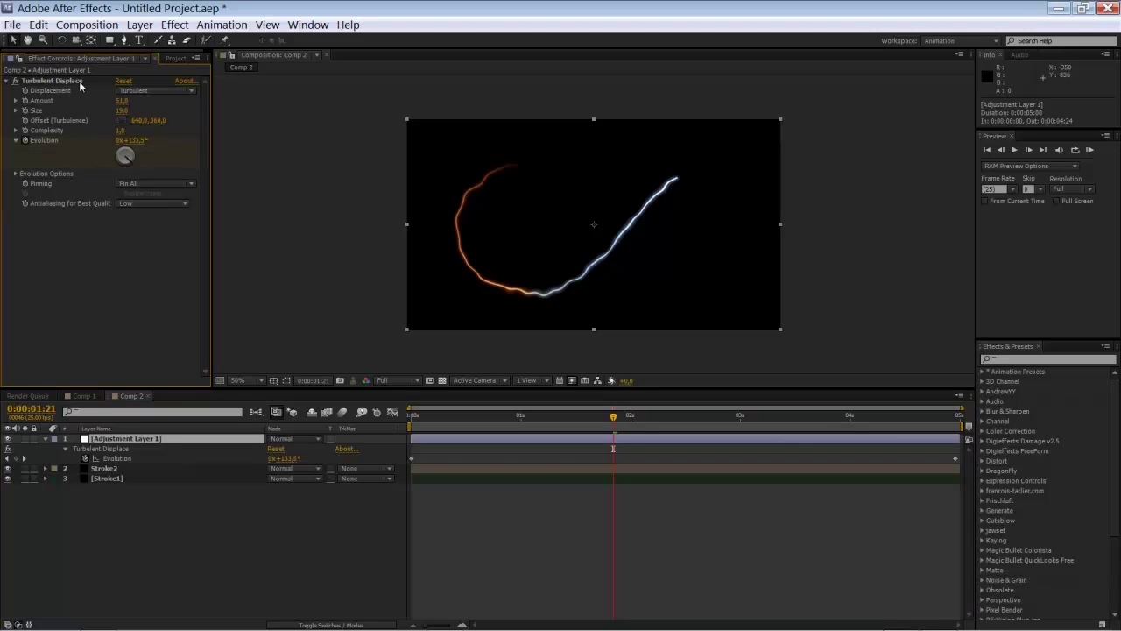
Step: Set Size to 37 and key Evolution from 0x+90° at start to 1x+90° at end
mouse_move(121, 114)
left_mouse_down()
mouse_move(149, 99)
mouse_move(125, 110)
left_mouse_up()
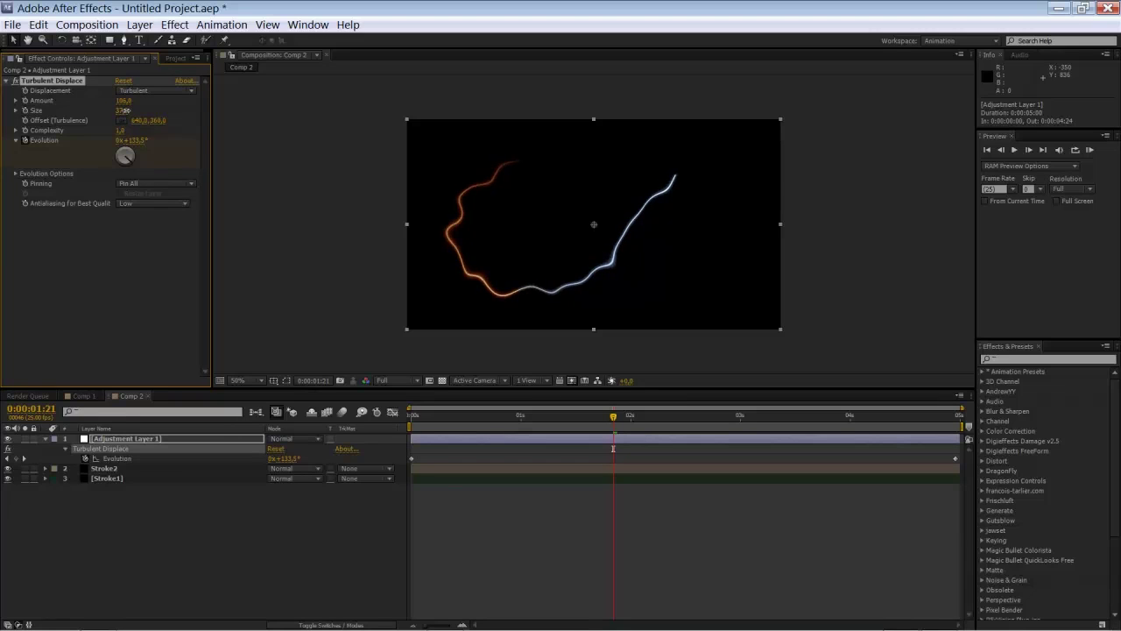
left_click_drag(477, 417, 392, 420)
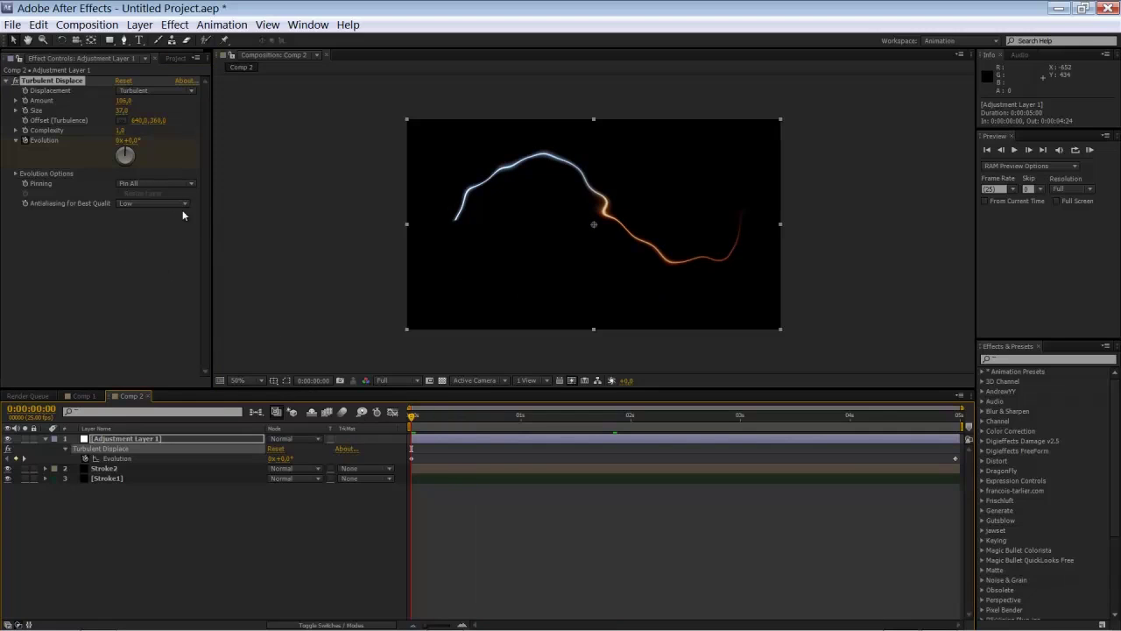
left_click(130, 140)
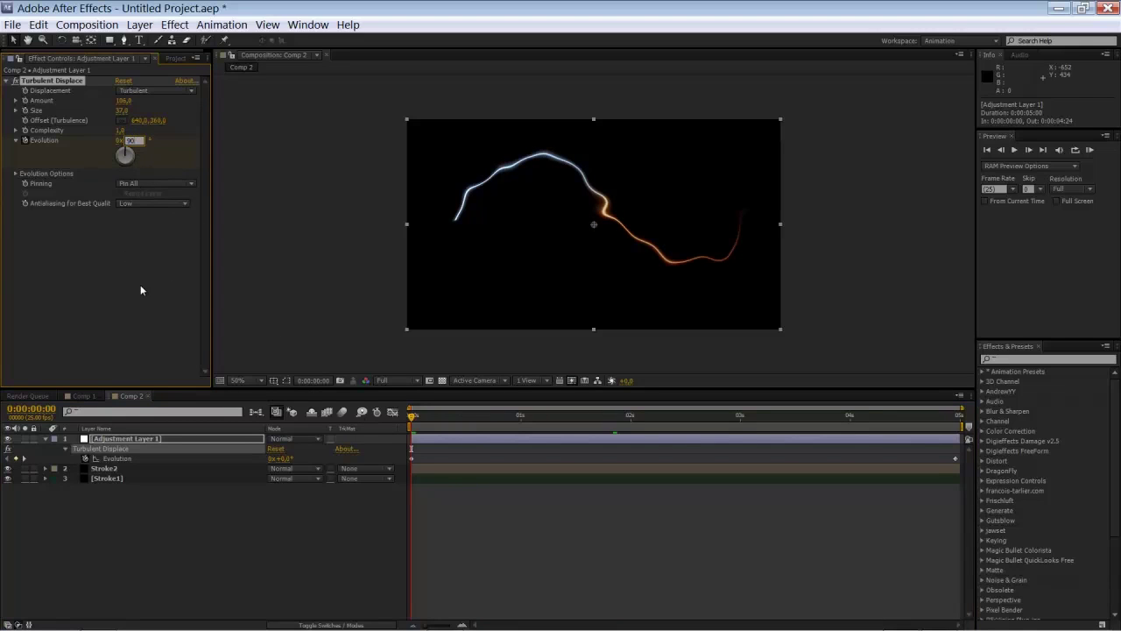
type("90")
key("Return")
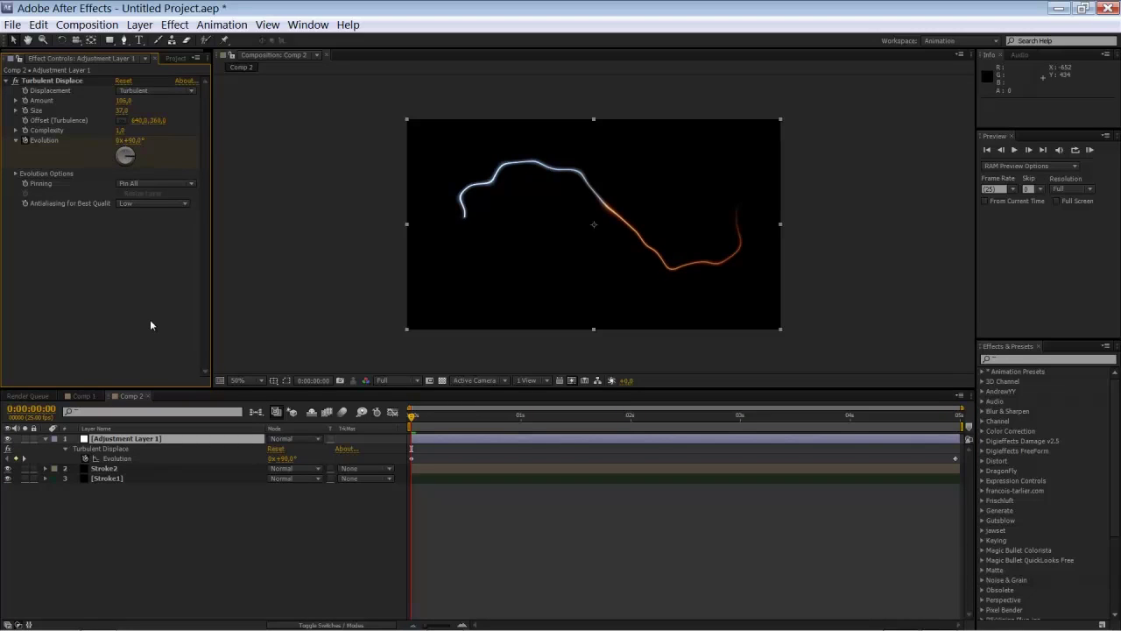
left_click(130, 140)
type("90")
key("Return")
Step: RAM-preview Comp 2's looping stroke from the start
left_click_drag(545, 416, 398, 477)
key("KP_0")
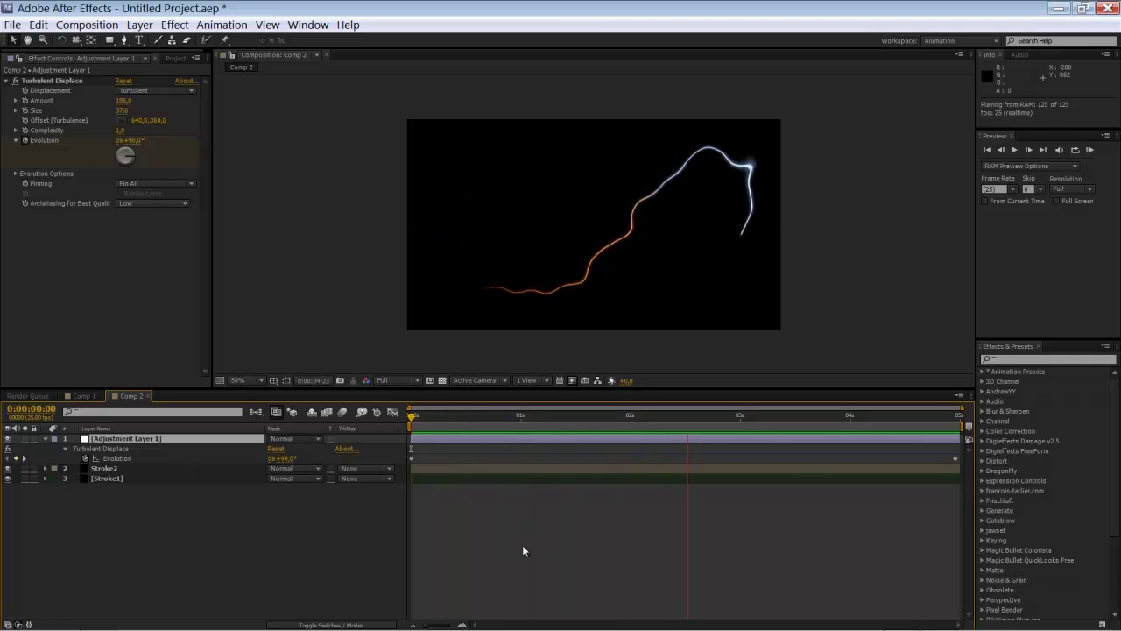
left_click(522, 546)
Step: Duplicate Comp 2 as Comp 3 and open its adjustment layer's Turbulent Displace settings
left_click(174, 58)
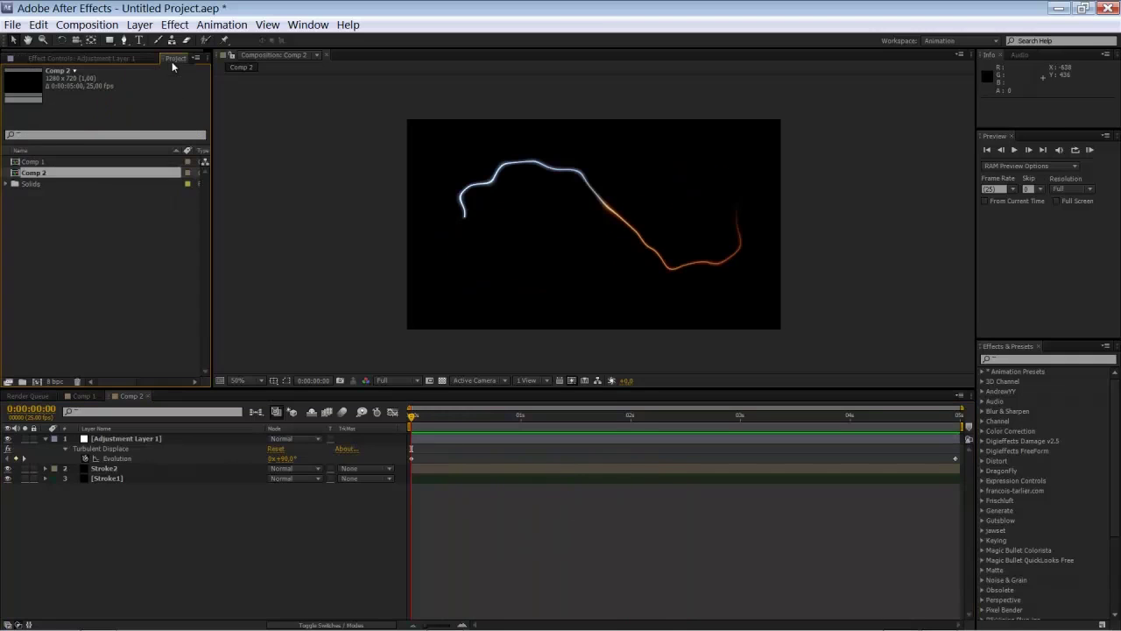
left_click(68, 218)
left_click(32, 162)
left_click(29, 175)
key("ctrl+d")
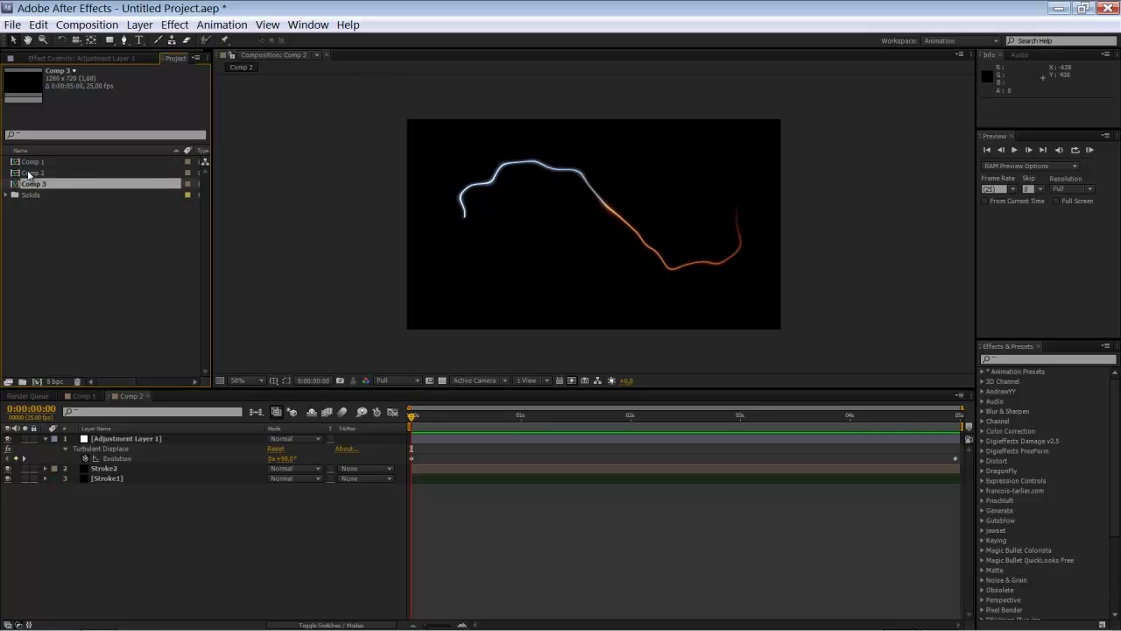
double_click(28, 184)
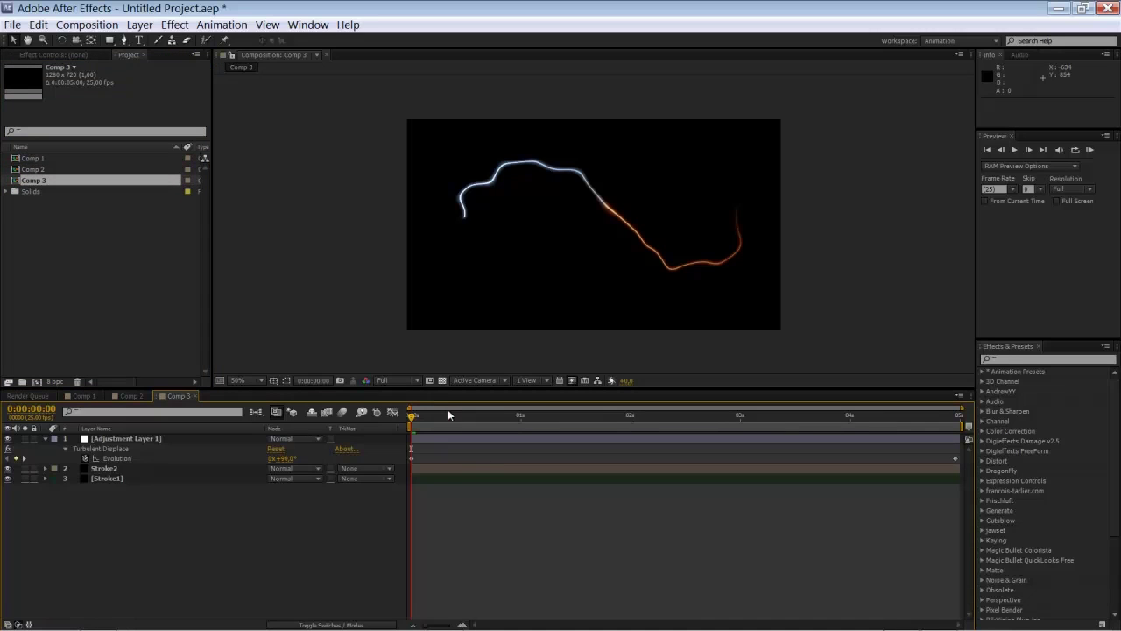
left_click(423, 443)
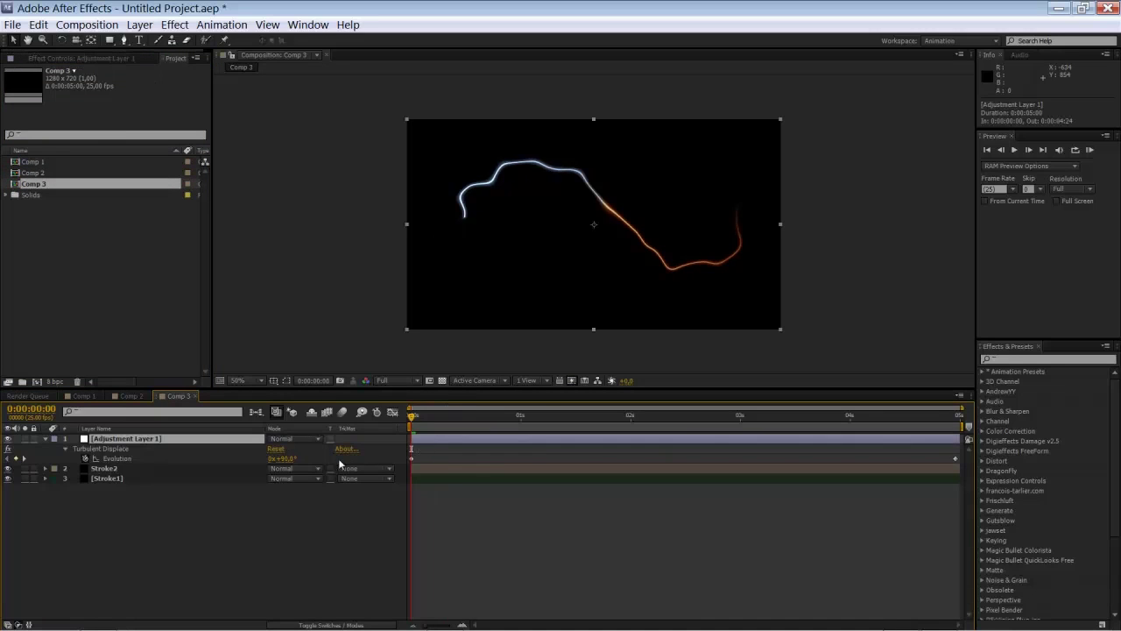
left_click(62, 57)
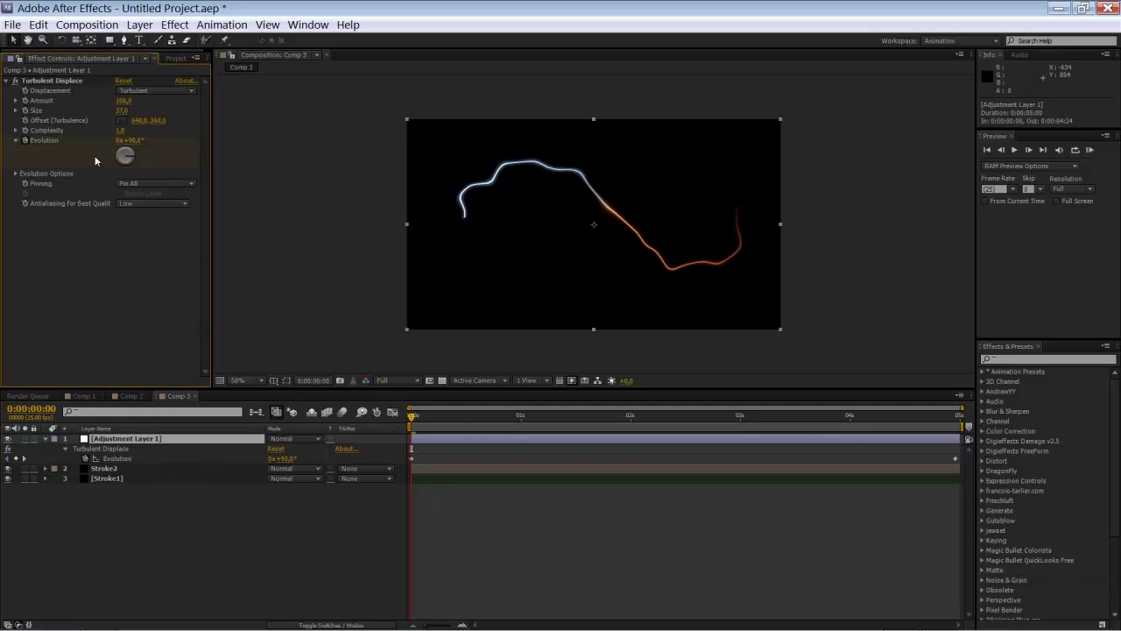
Step: Set Turbulent Displace Amount to -96 and Size to 22
left_click_drag(122, 109, 38, 113)
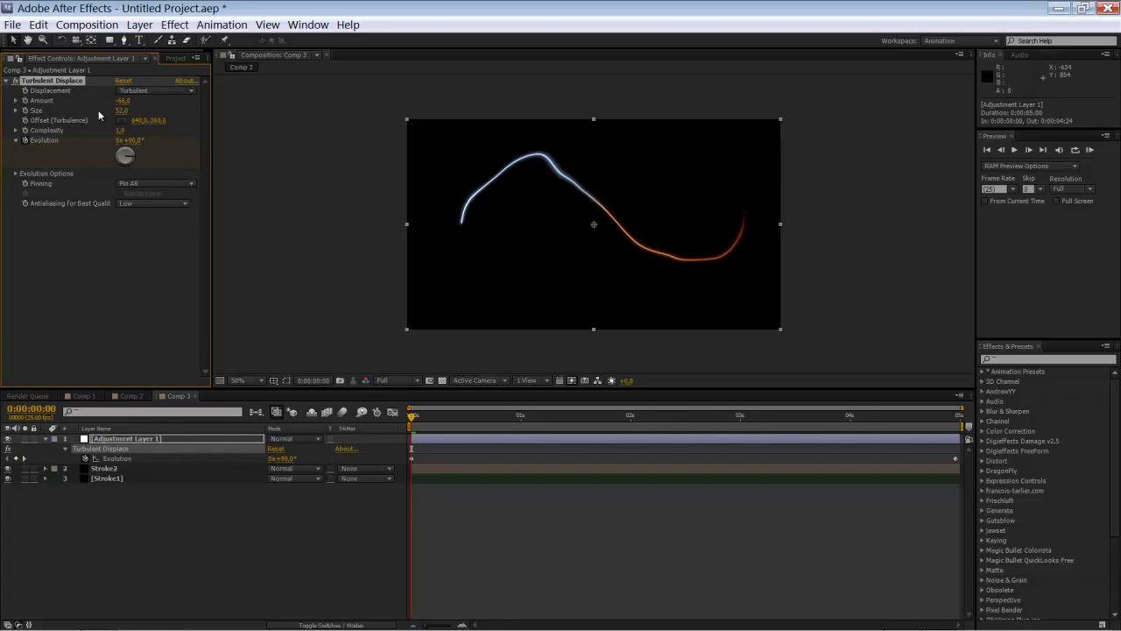
left_click_drag(120, 110, 100, 105)
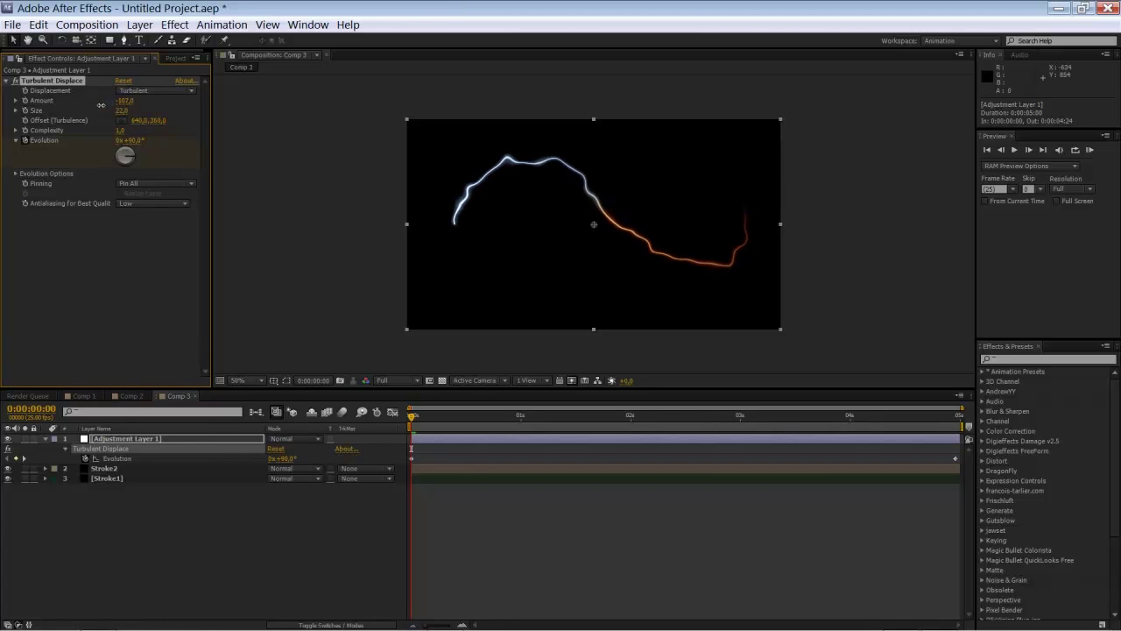
key("ctrl+z")
Step: Key Evolution at -90° on the first frame and 270° on the last frame
left_click(129, 148)
left_click(132, 141)
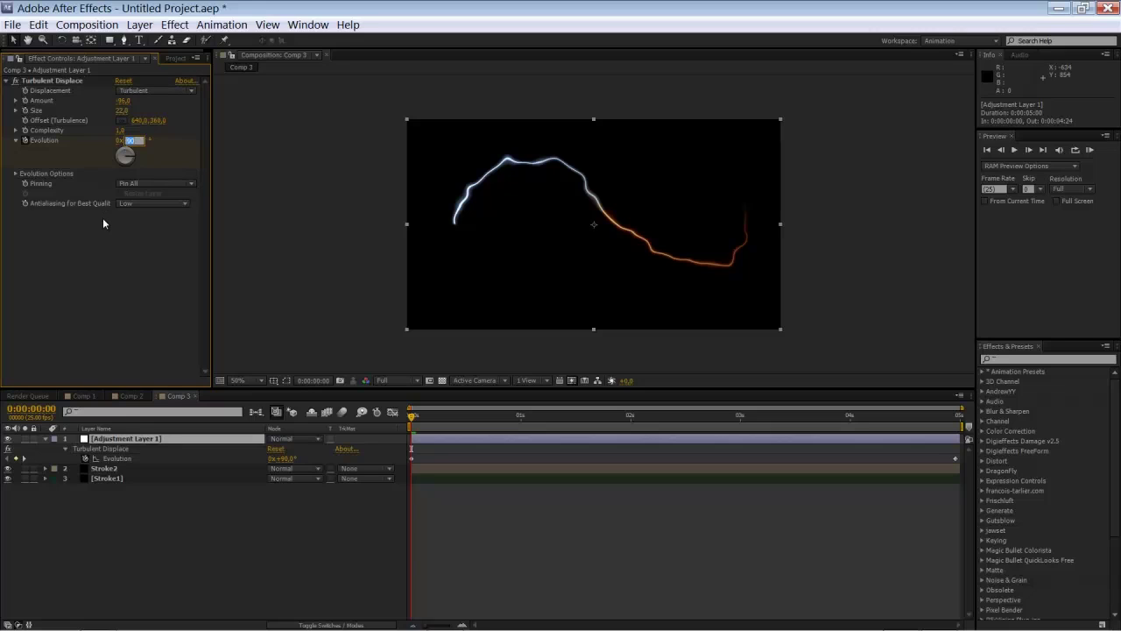
type("-90")
key("Return")
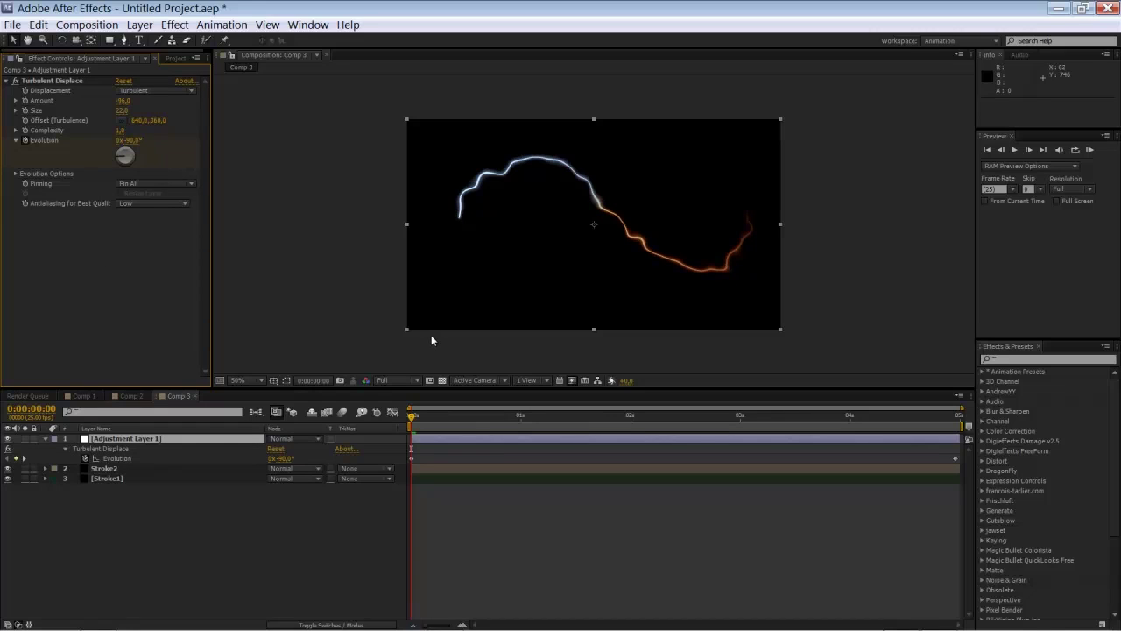
key("End")
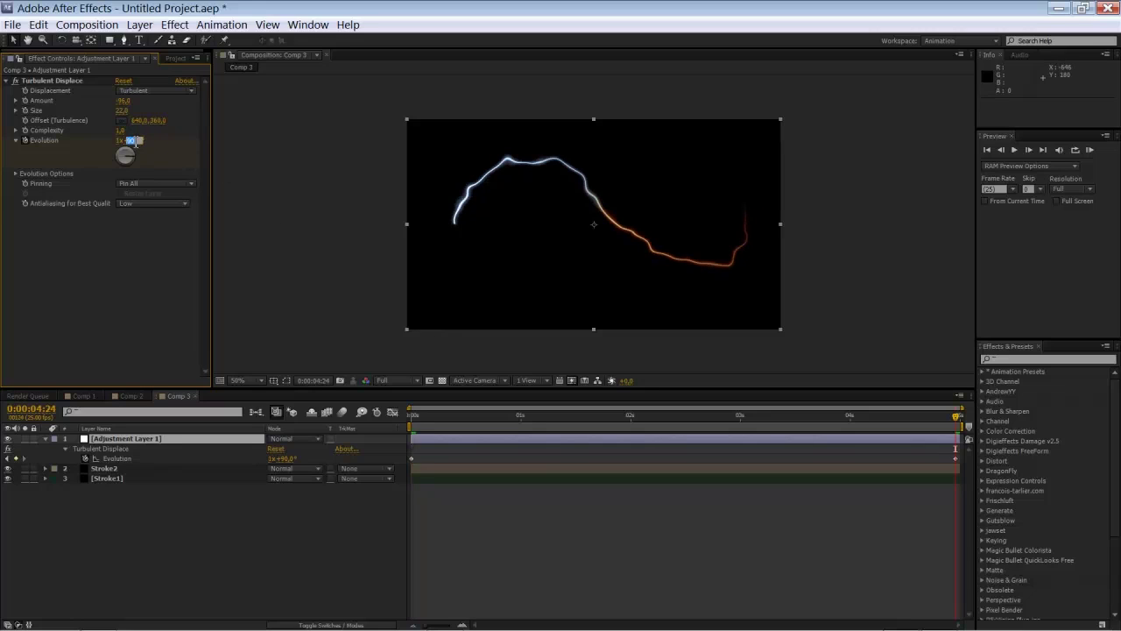
left_click(131, 140)
type("-90")
key("Return")
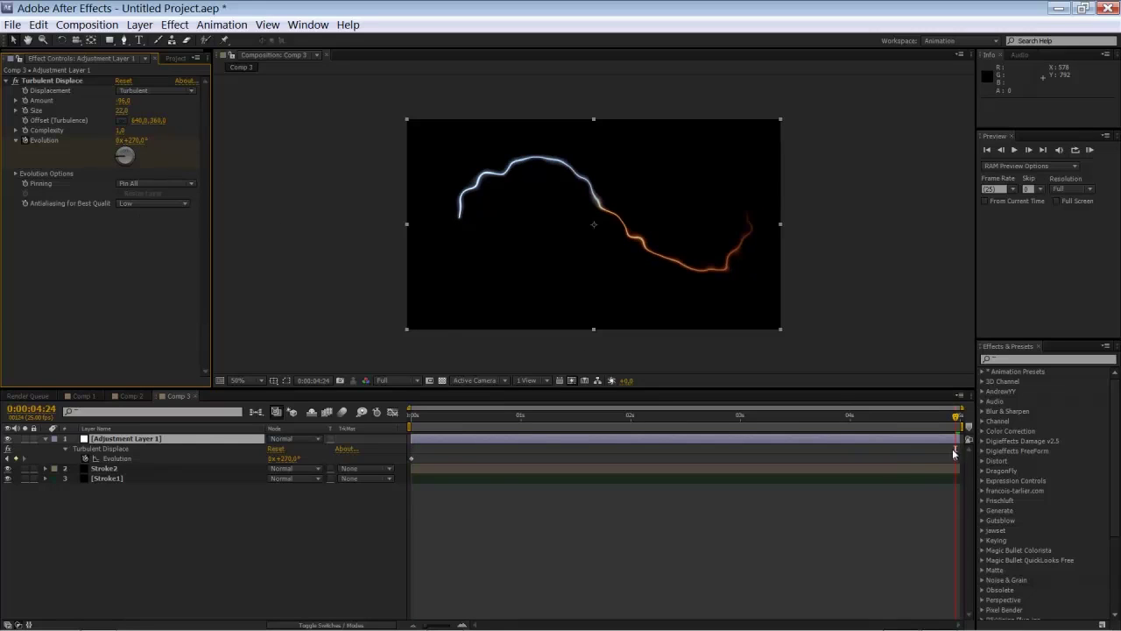
left_click(954, 461)
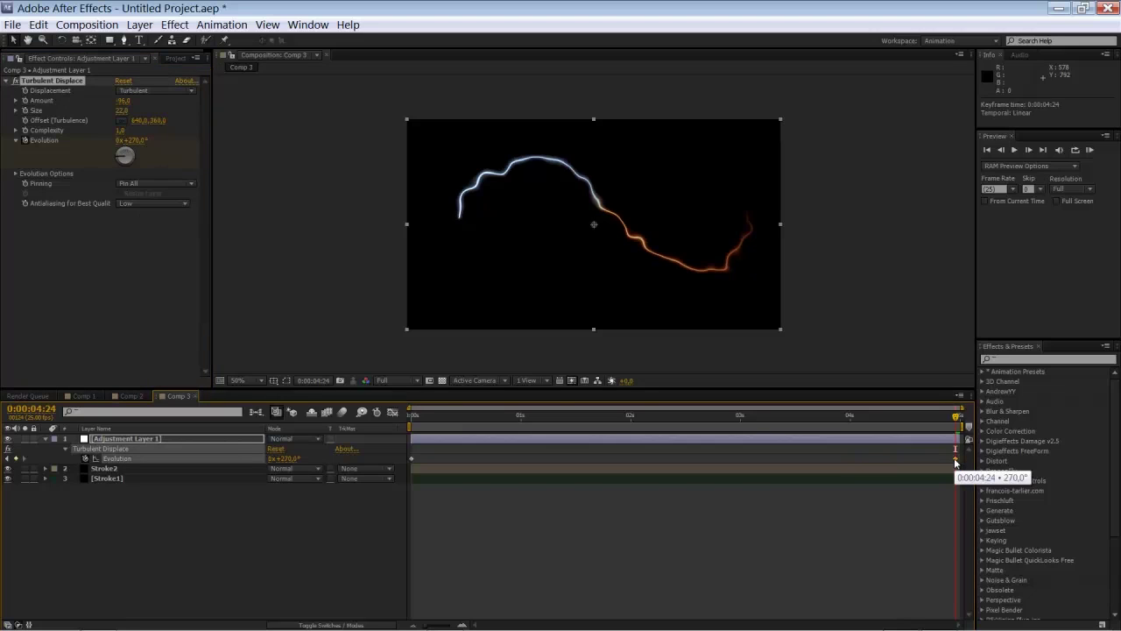
Step: RAM-preview Comp 3's looping stroke from the start
left_click(530, 519)
key("Home")
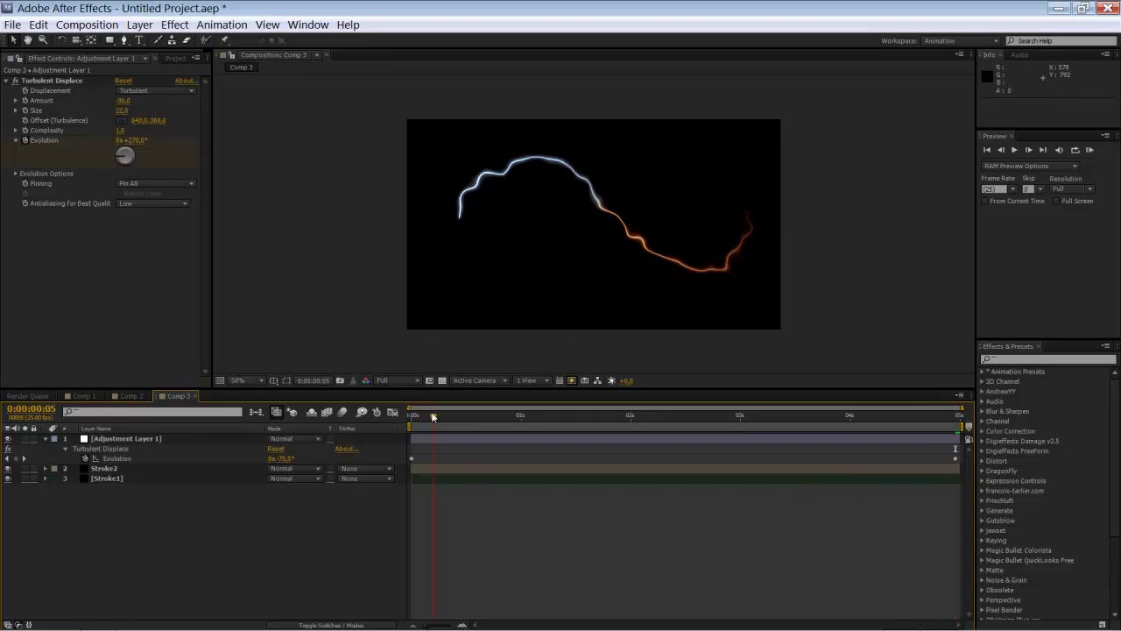
key("KP_0")
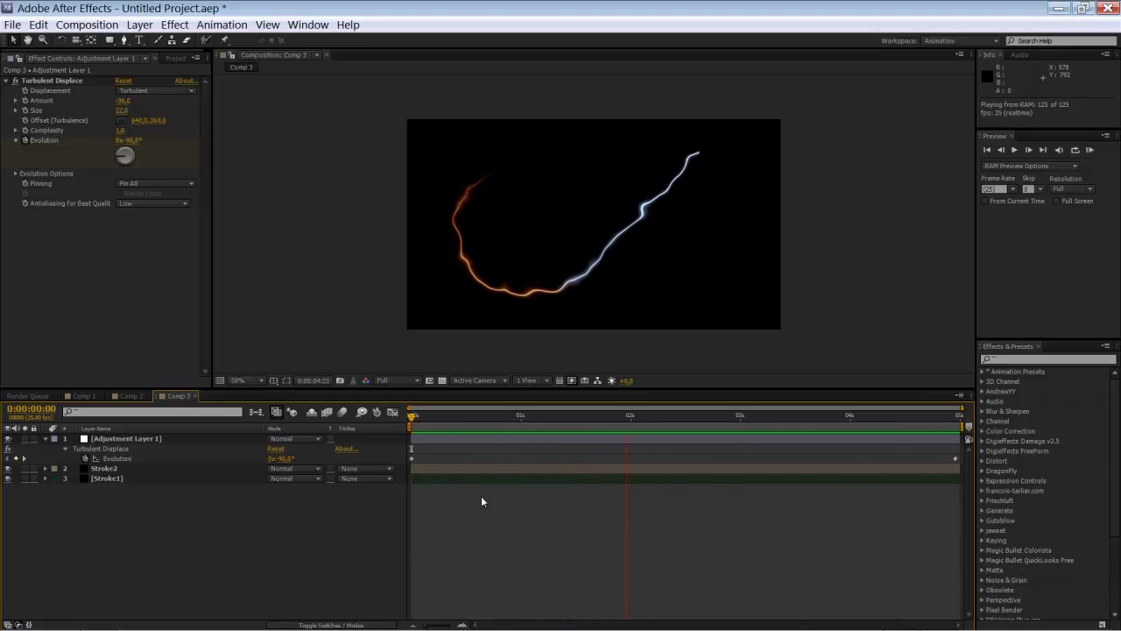
key("space")
key("space")
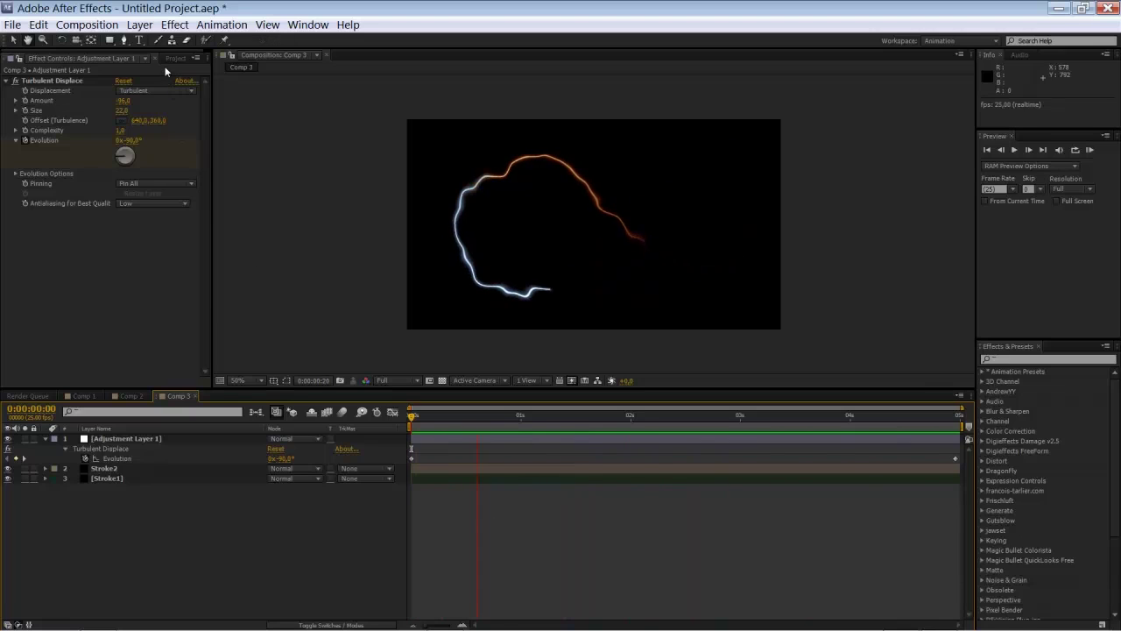
Step: Create a new empty Comp 4 with default settings
left_click(175, 57)
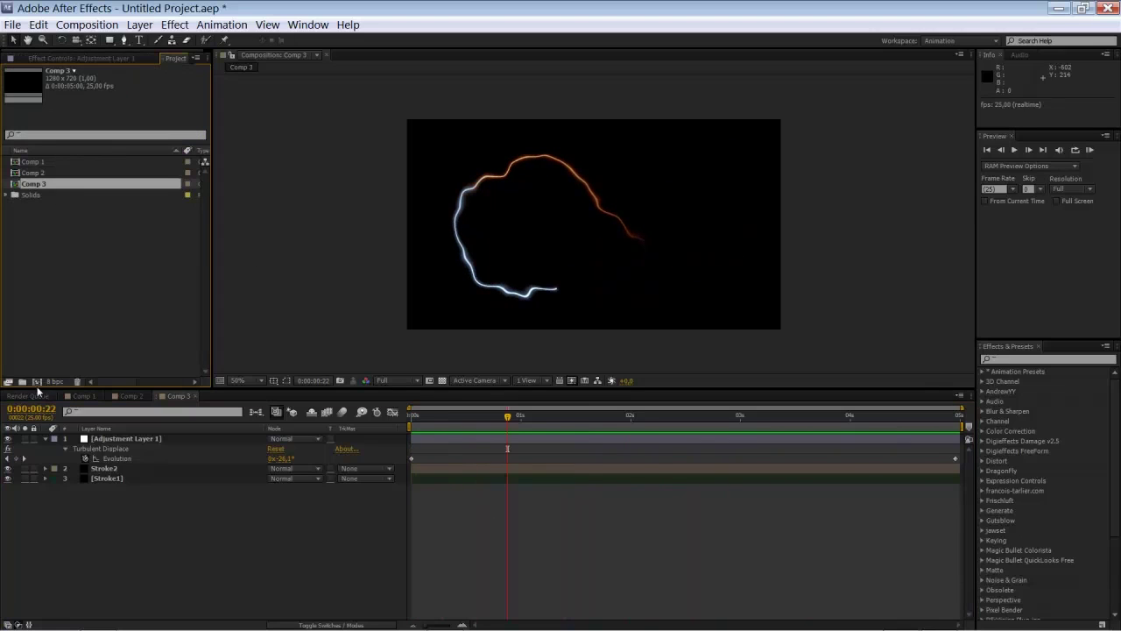
left_click(38, 382)
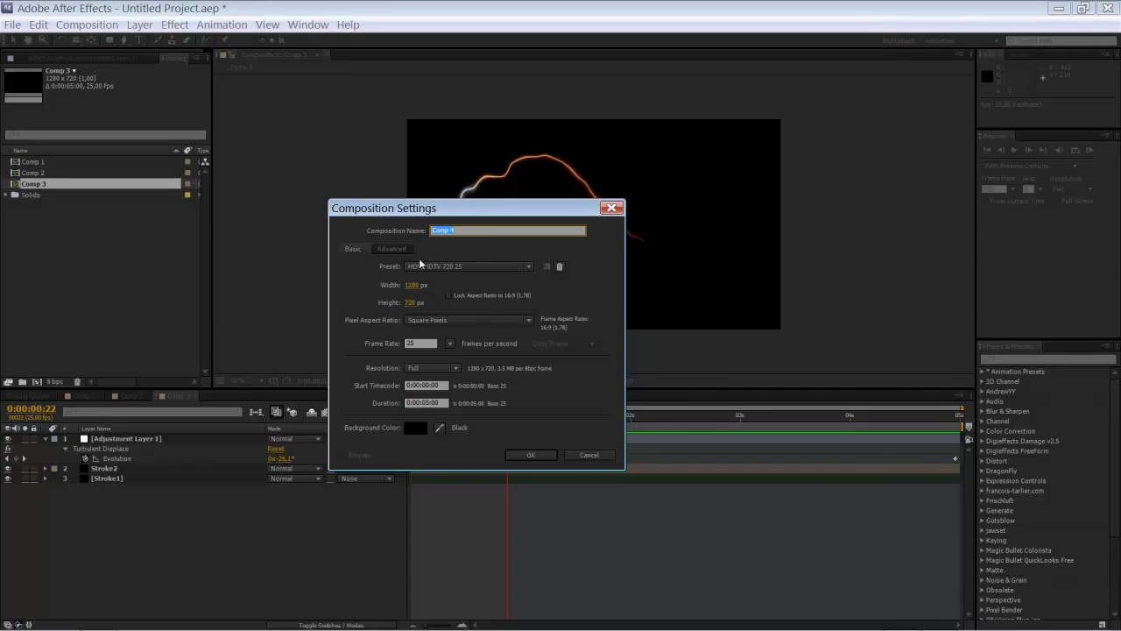
left_click(530, 453)
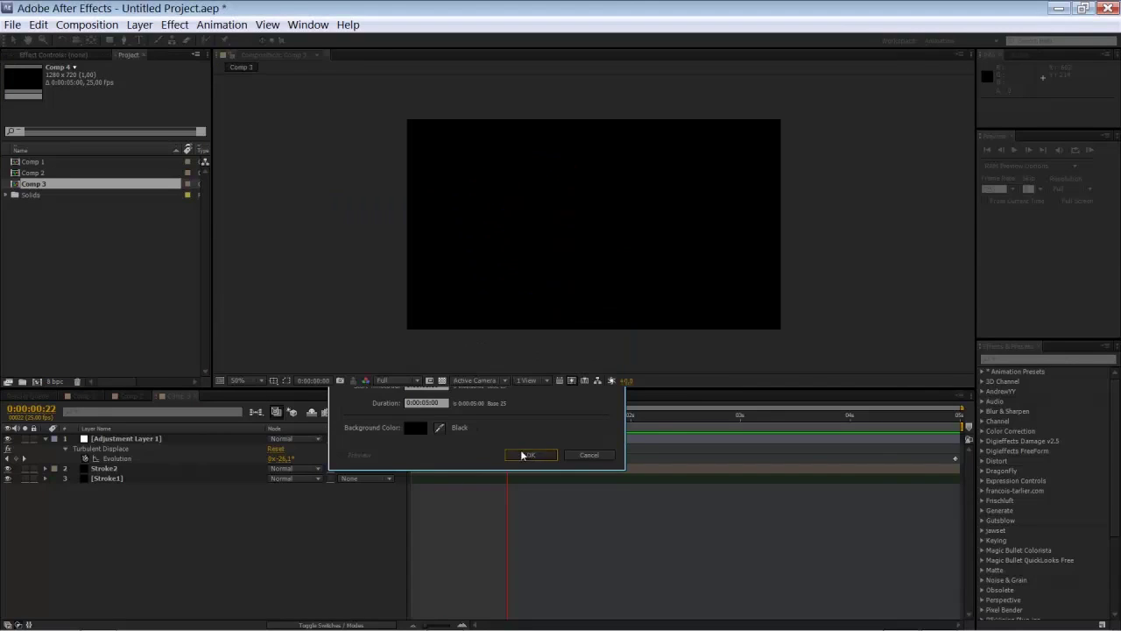
Step: Place Comp 1, Comp 2 and Comp 3 in Comp 4 in Add mode and preview
left_click(94, 269)
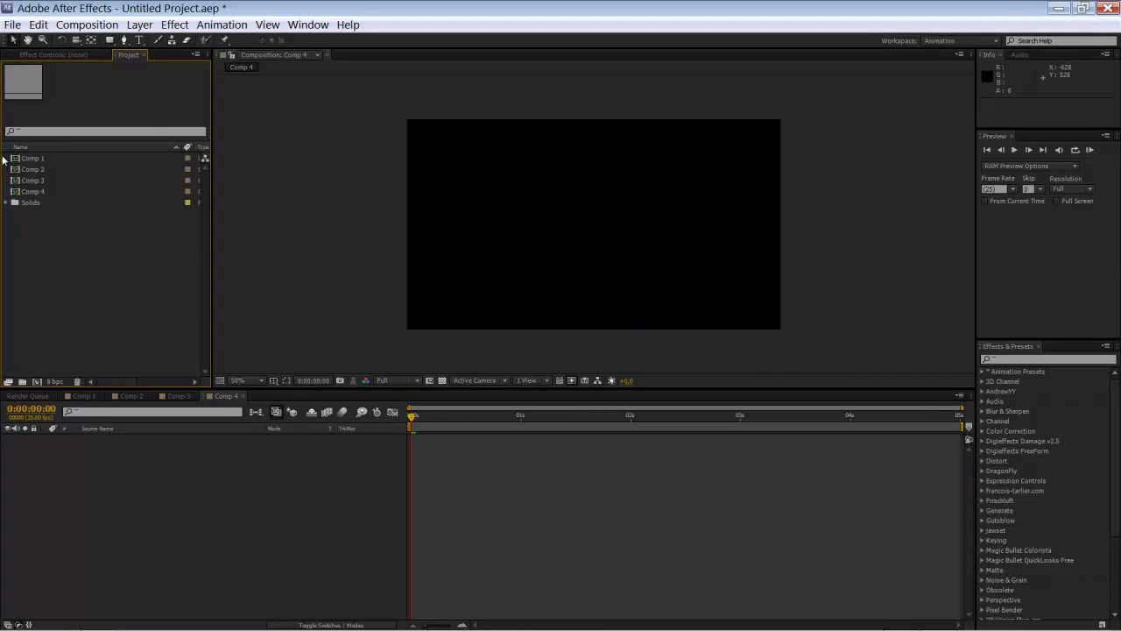
left_click_drag(4, 159, 261, 550)
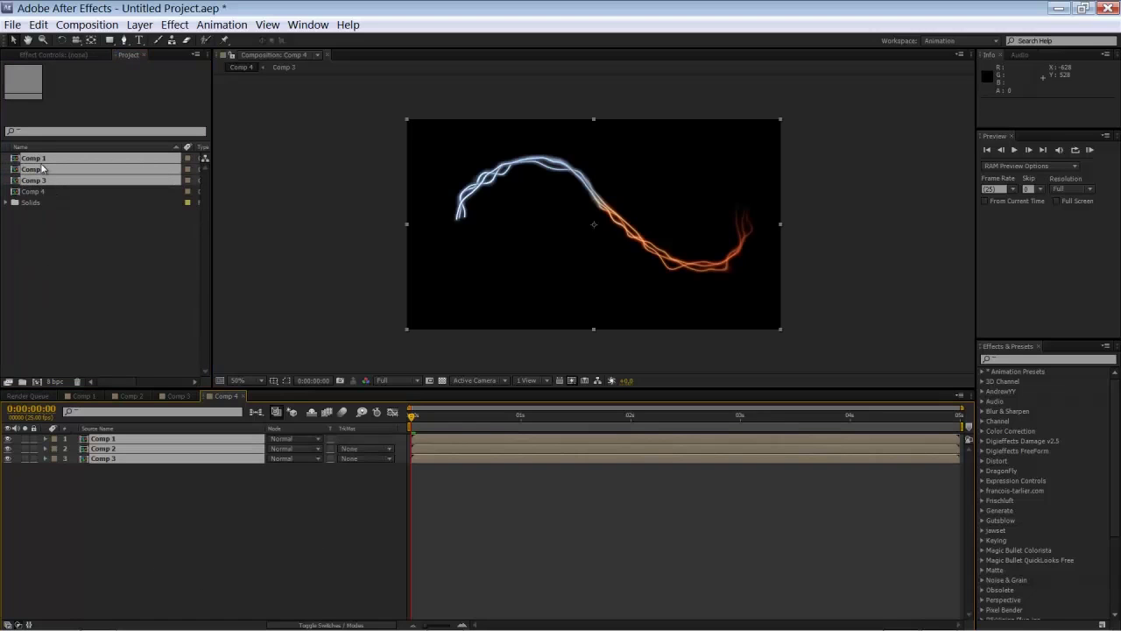
left_click(281, 447)
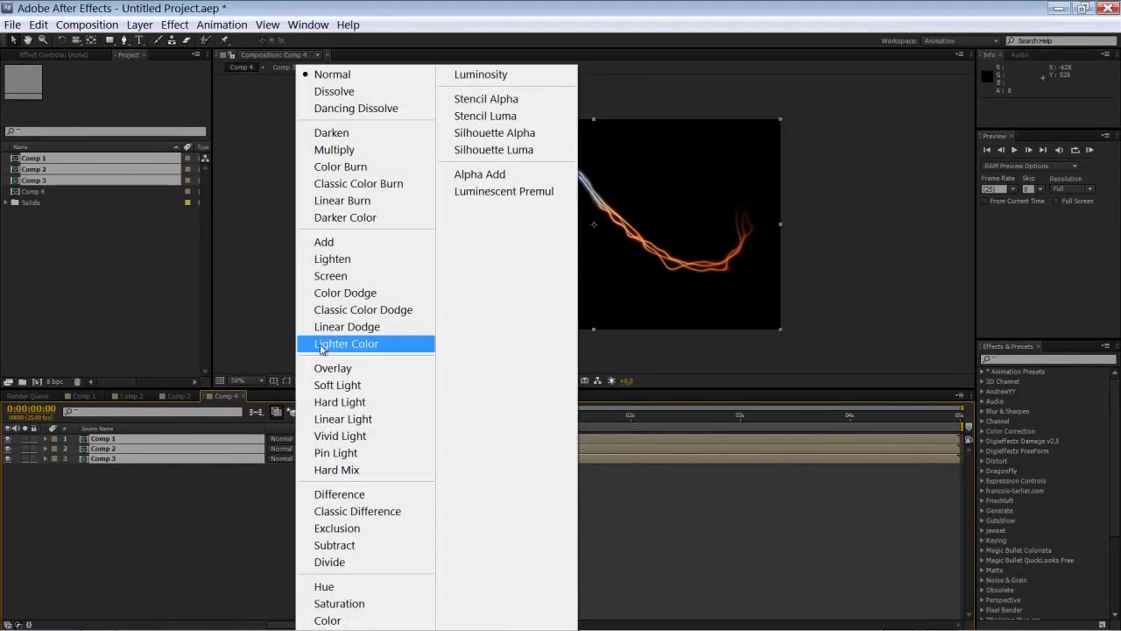
left_click(316, 243)
left_click(477, 543)
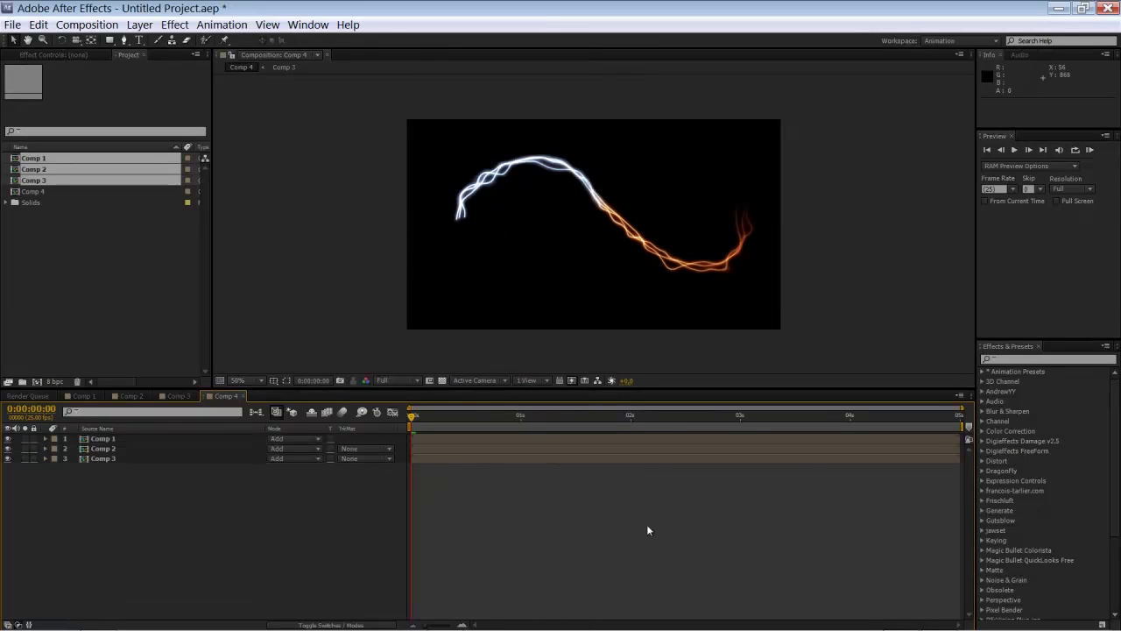
left_click(1089, 149)
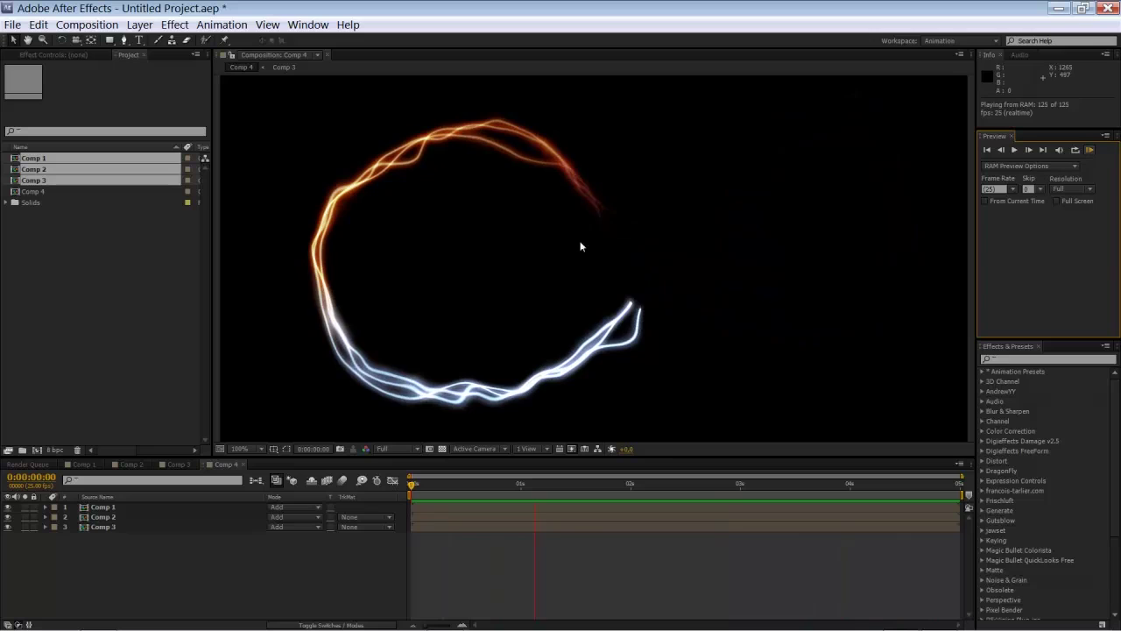
left_click(438, 451)
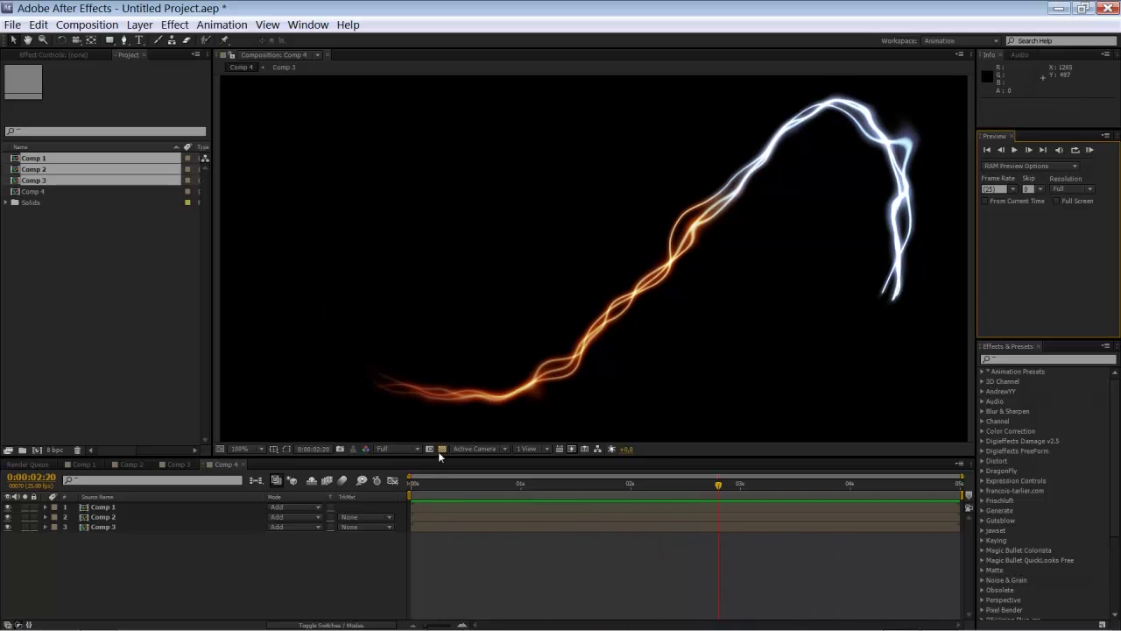
left_click(442, 449)
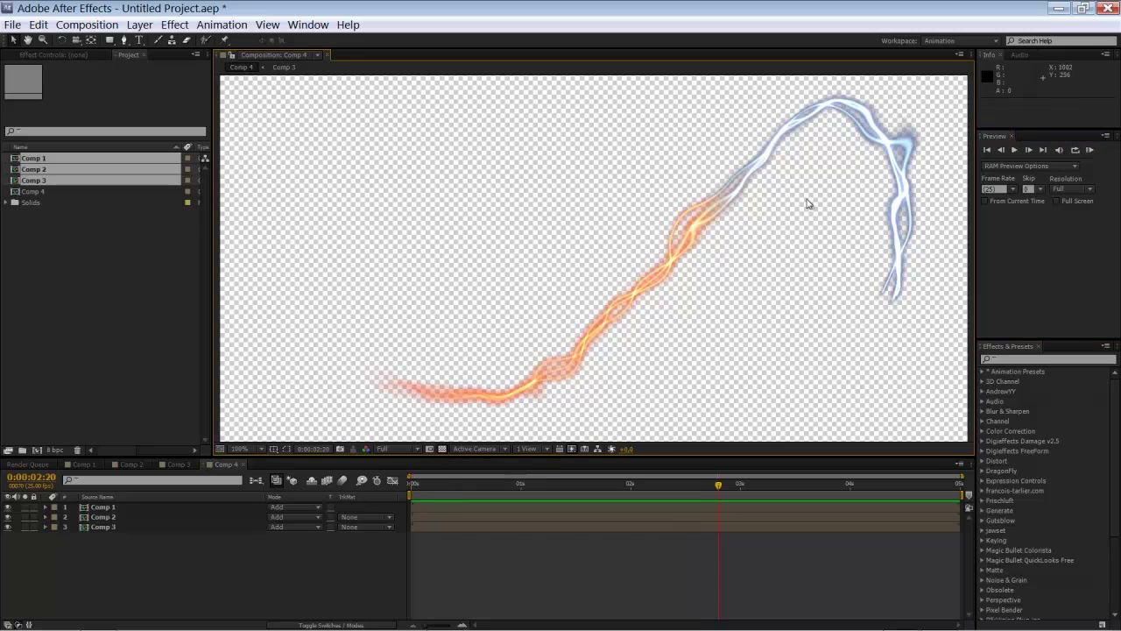
scroll(510, 220, "down", 4)
scroll(545, 243, "up", 2)
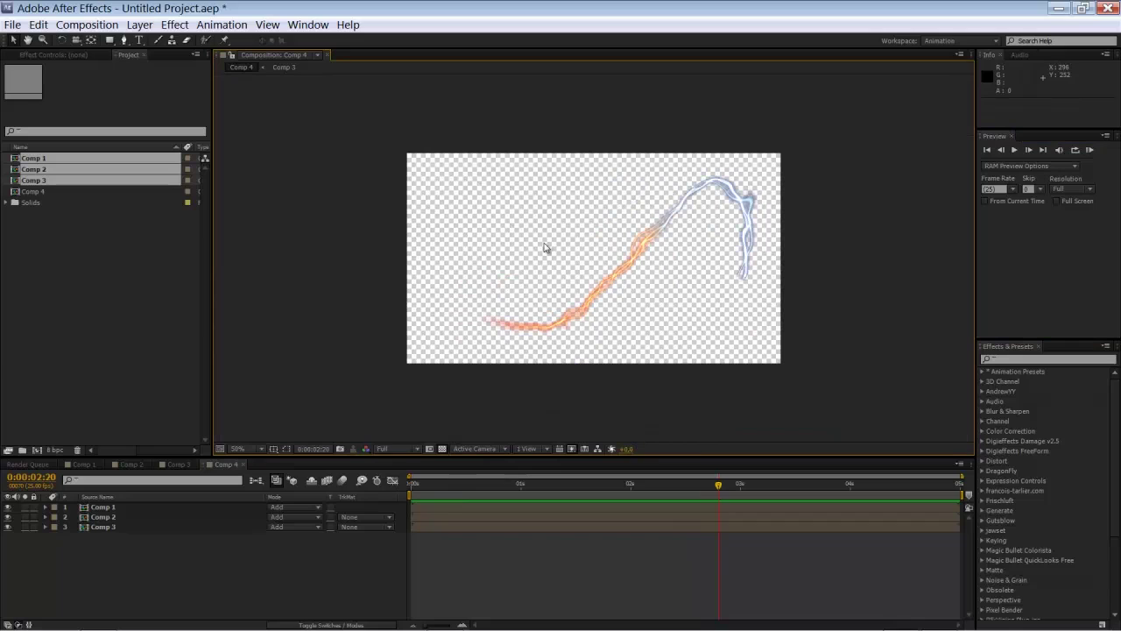
left_click(443, 448)
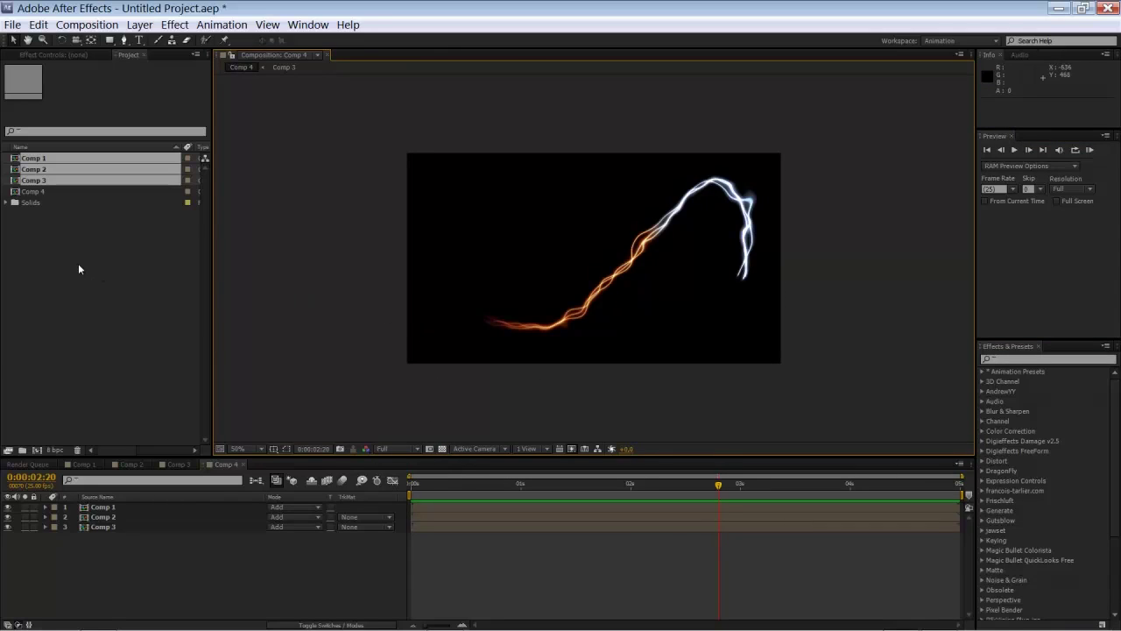